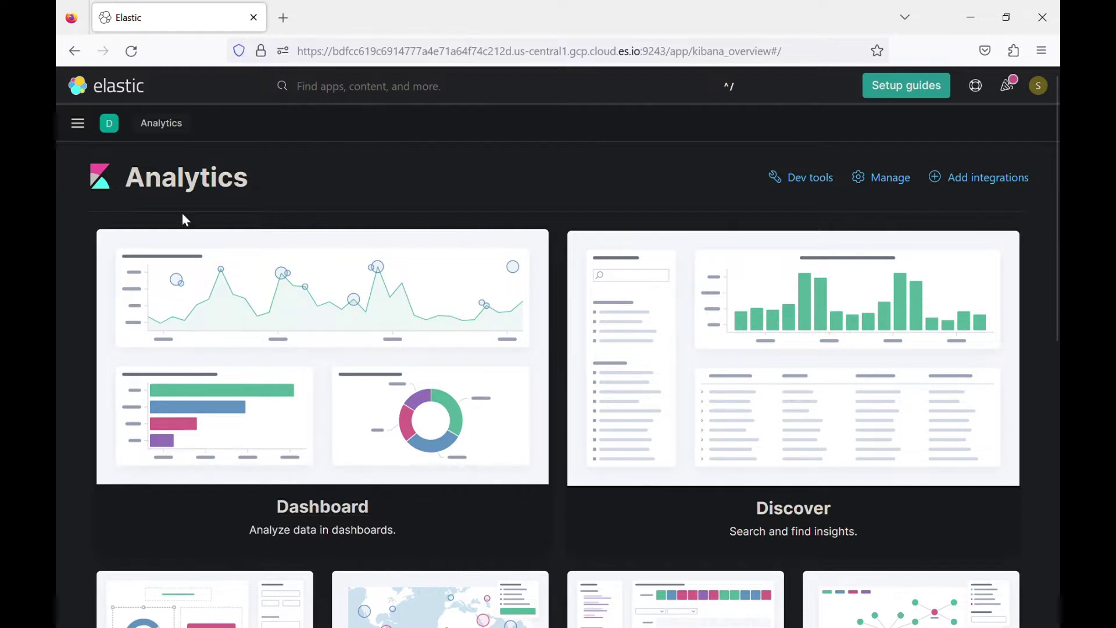
# Go to Analytics > Dashboard and create a new empty dashboard.
pyautogui.click(73, 123)
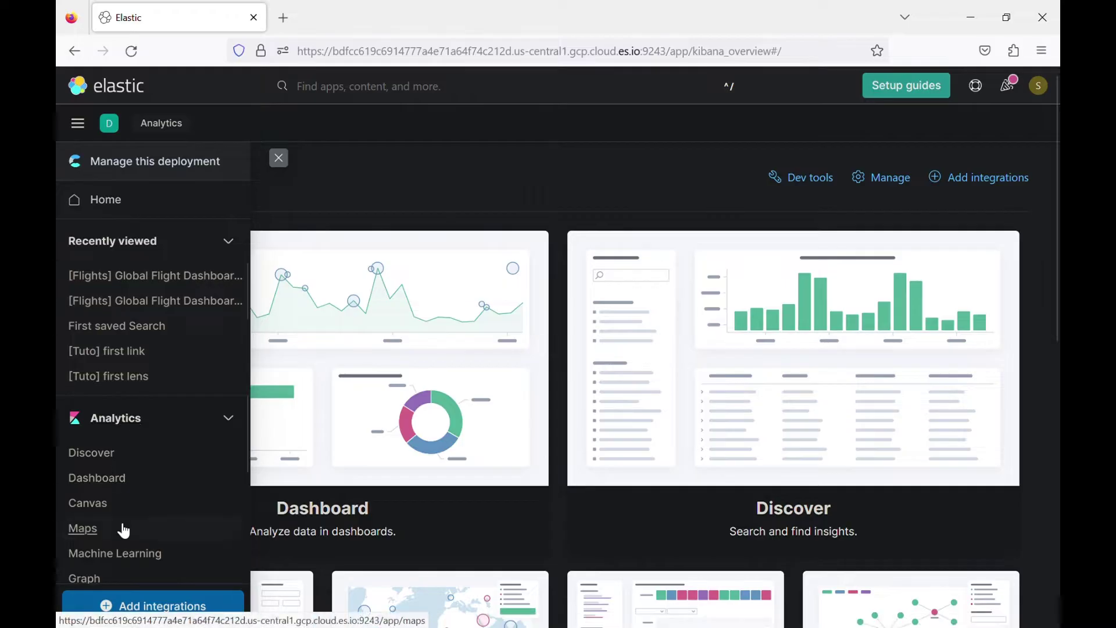
pyautogui.scroll(-1, 124, 529)
pyautogui.scroll(-1, 122, 529)
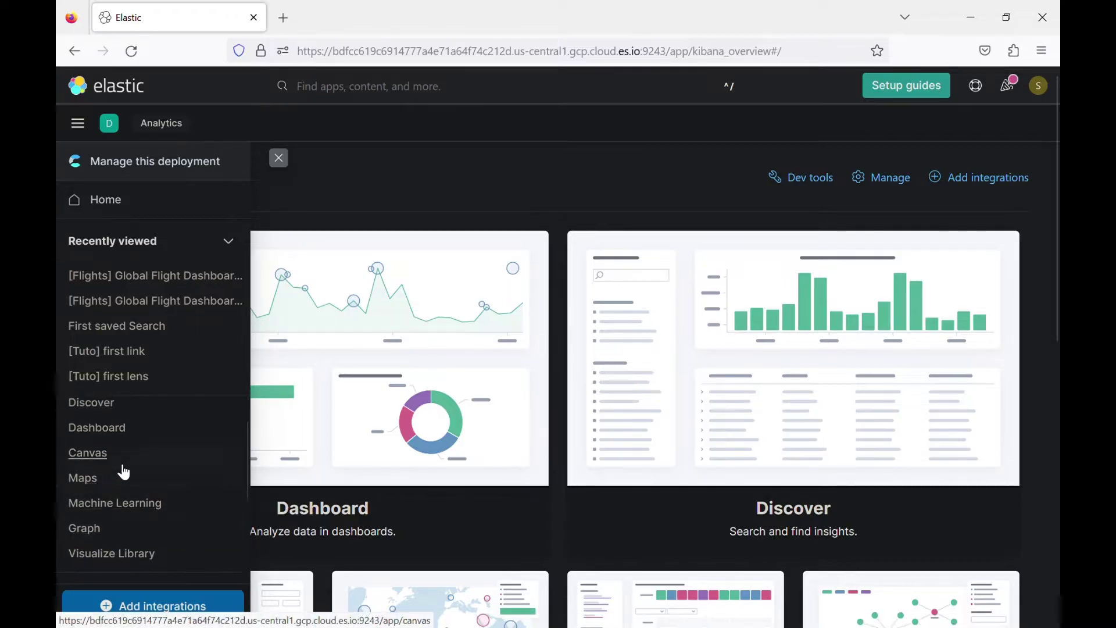
pyautogui.click(98, 428)
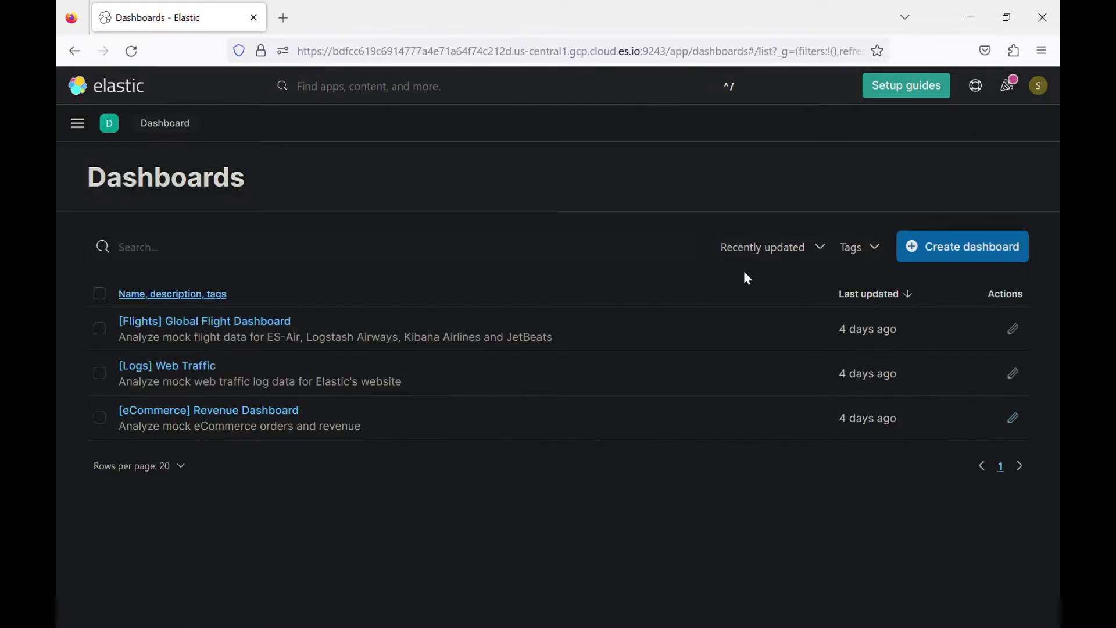
pyautogui.click(970, 252)
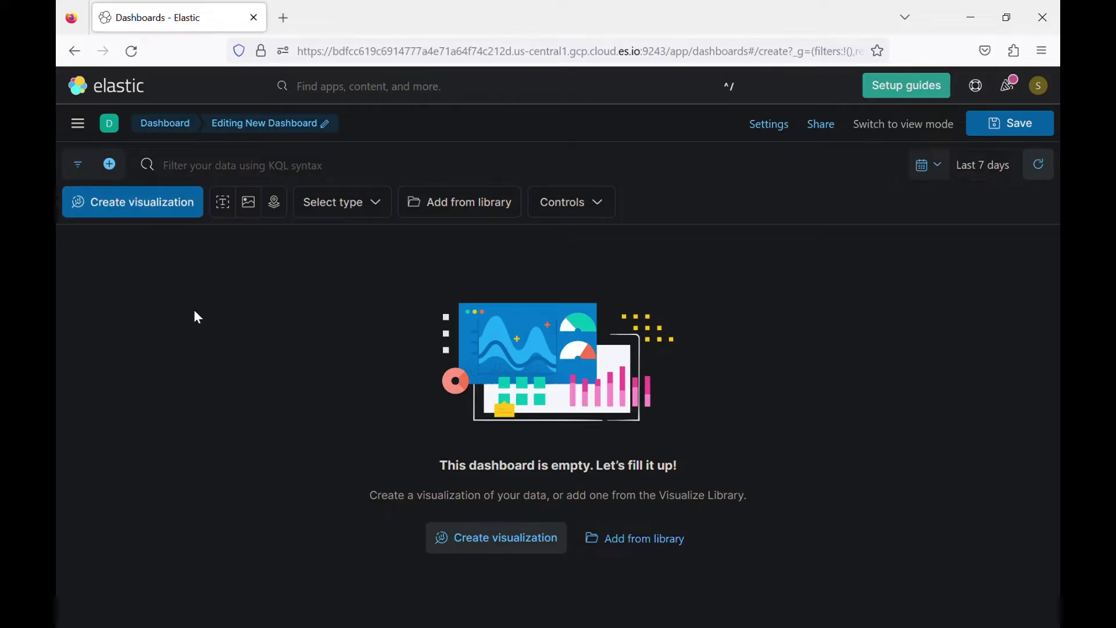
pyautogui.click(168, 215)
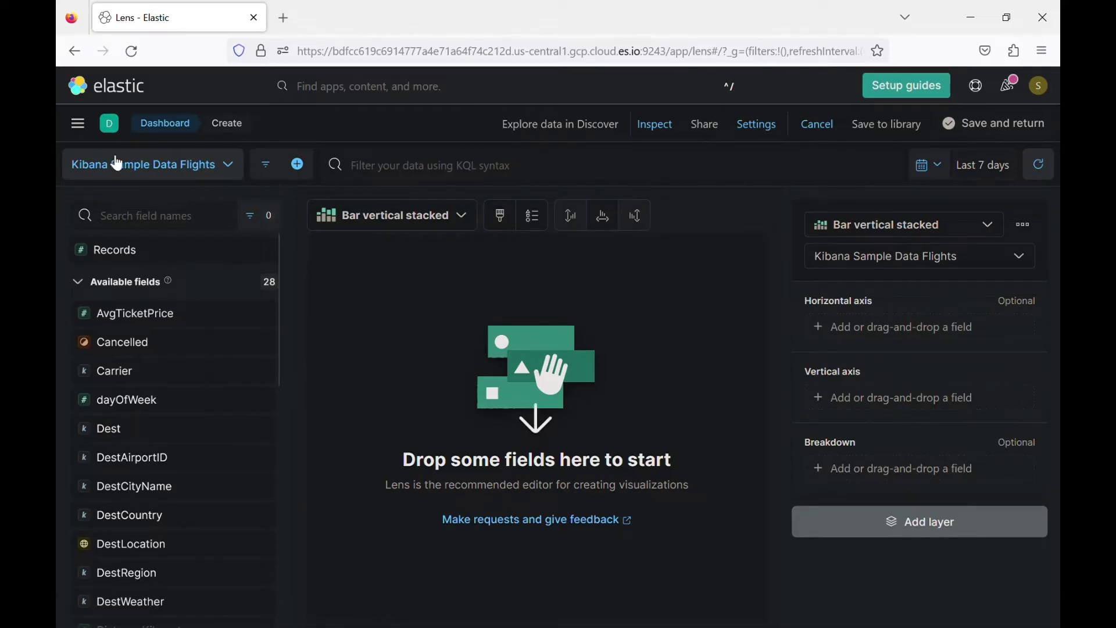
pyautogui.click(74, 52)
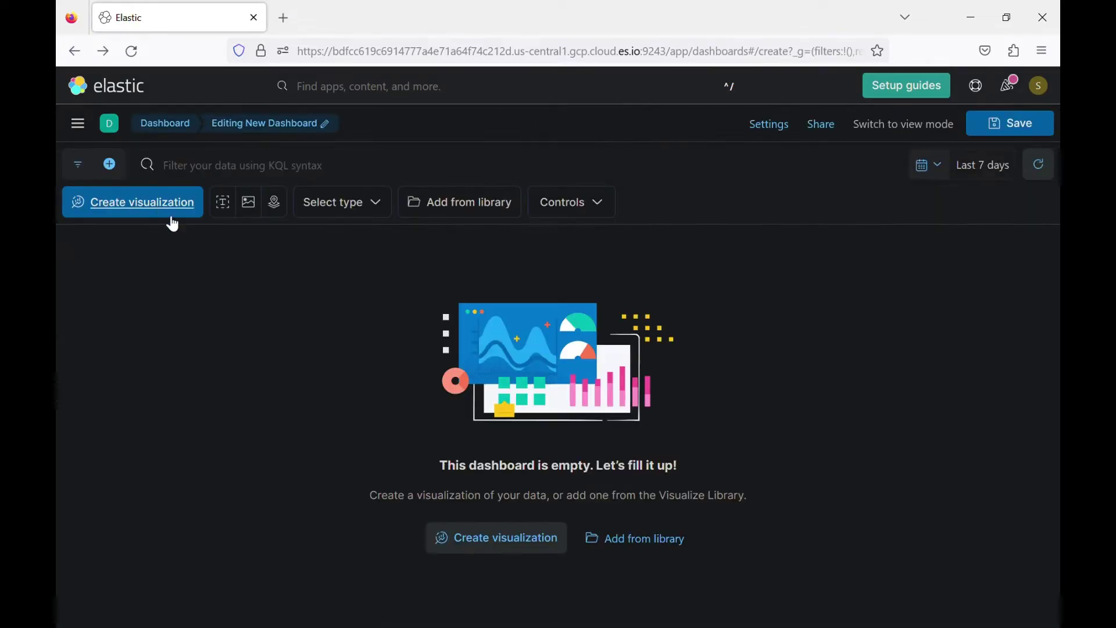
pyautogui.click(281, 204)
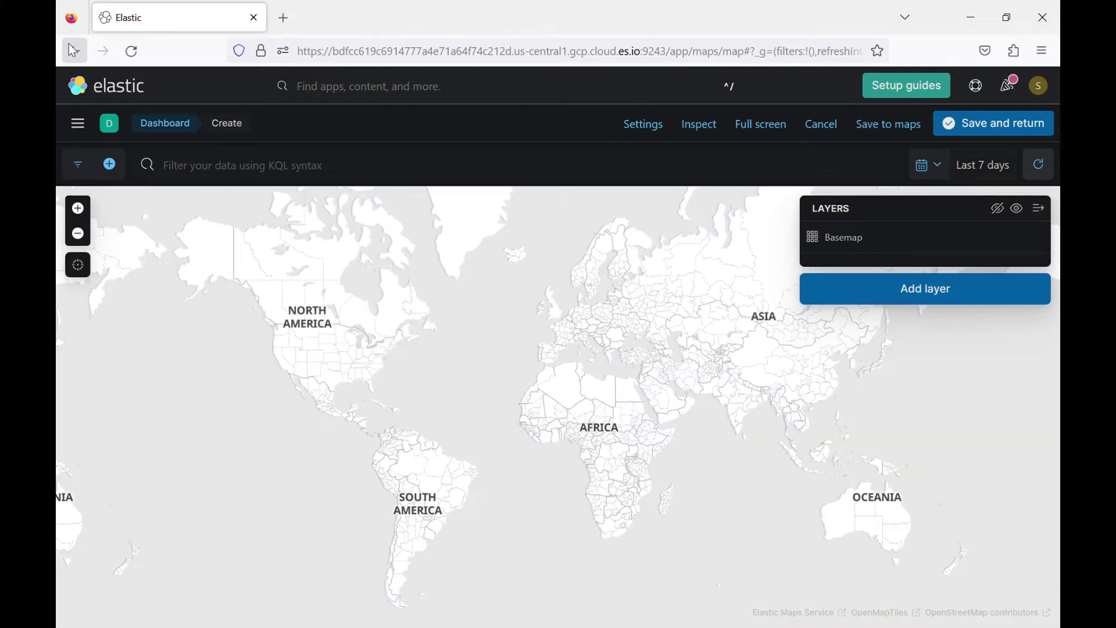
pyautogui.click(74, 51)
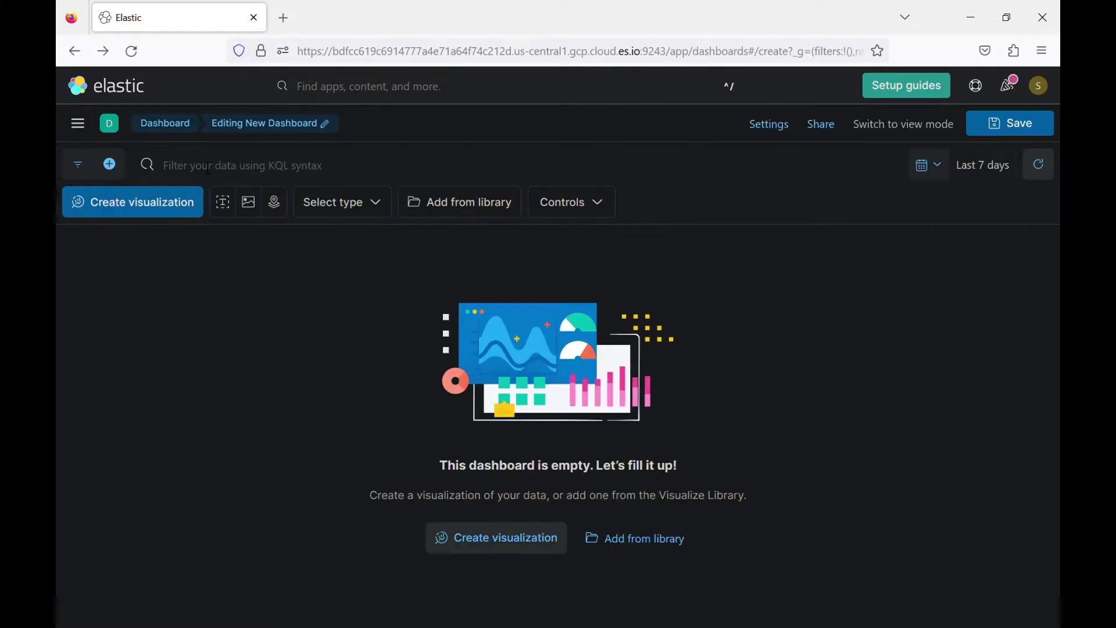
pyautogui.click(376, 209)
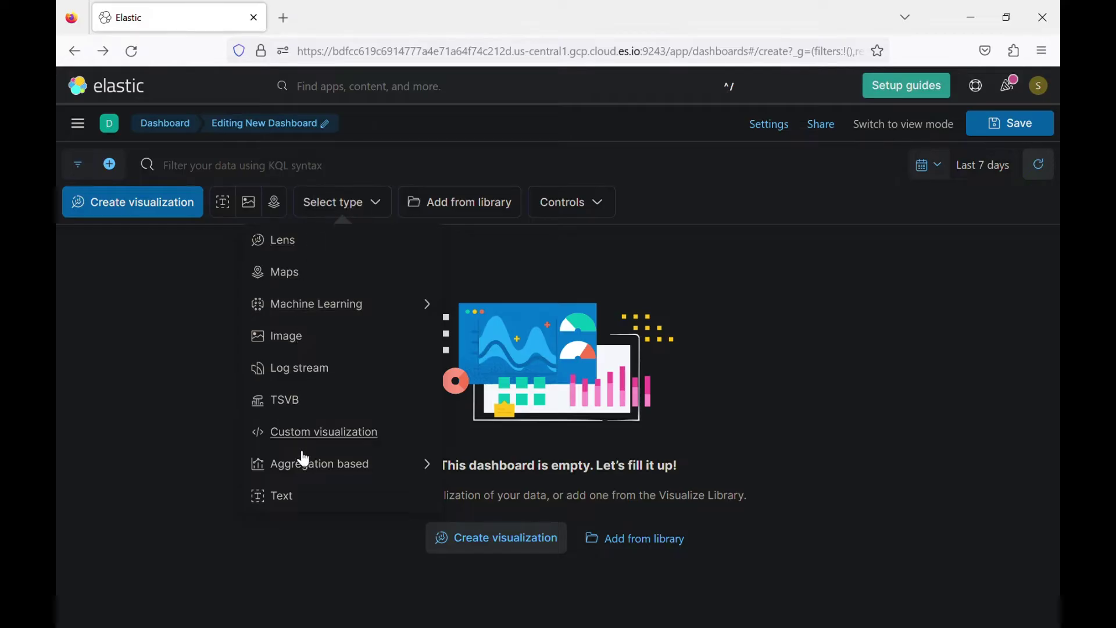
pyautogui.click(428, 464)
pyautogui.scroll(-2, 319, 441)
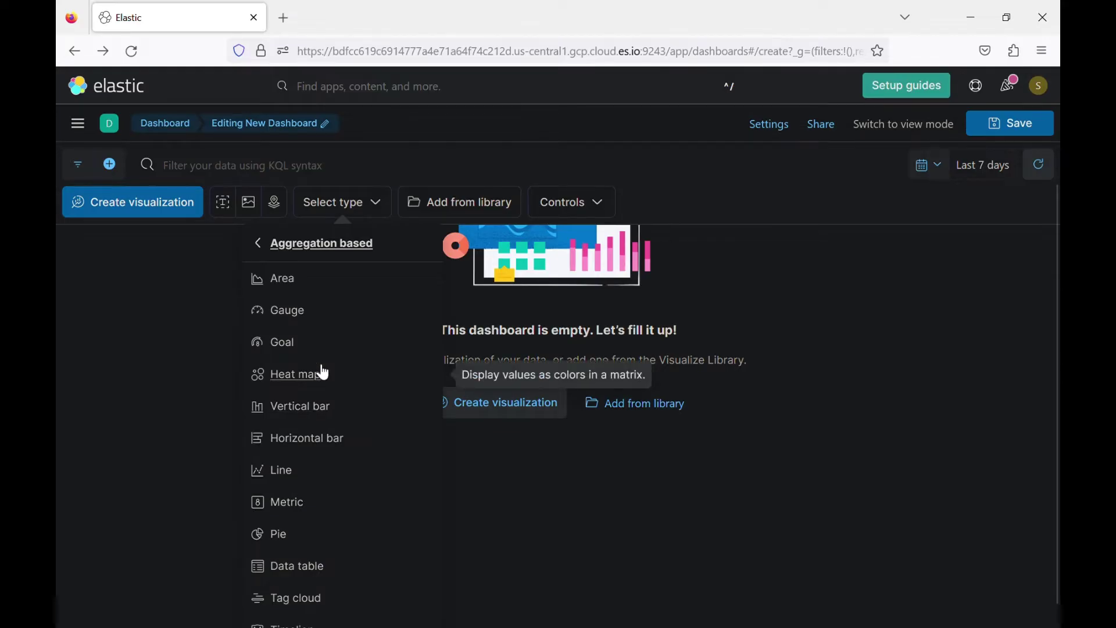
pyautogui.click(255, 242)
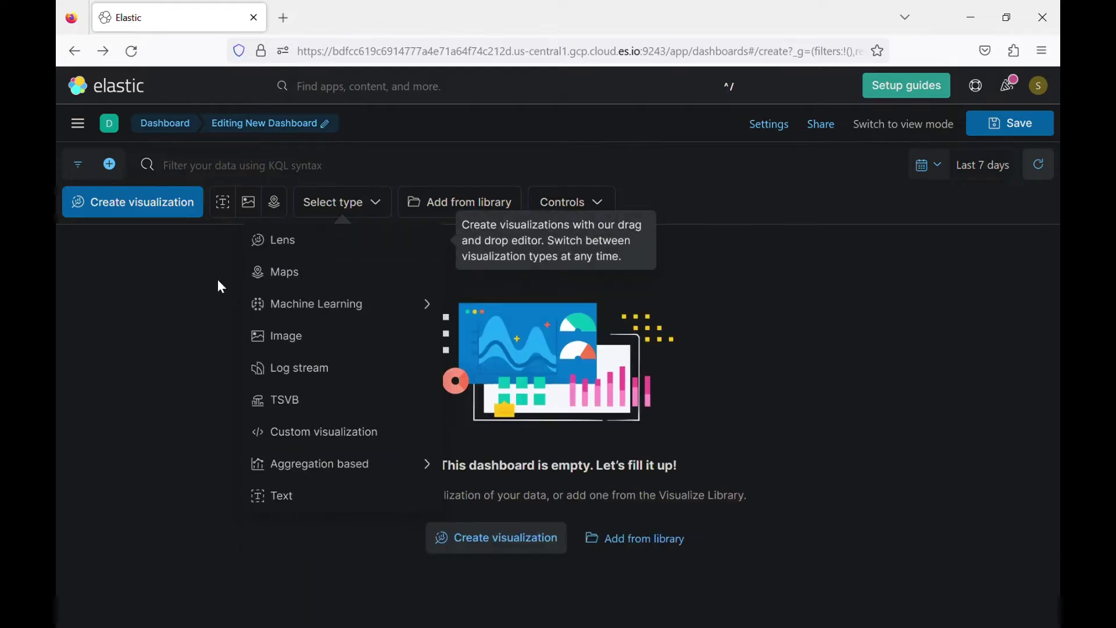
pyautogui.click(214, 296)
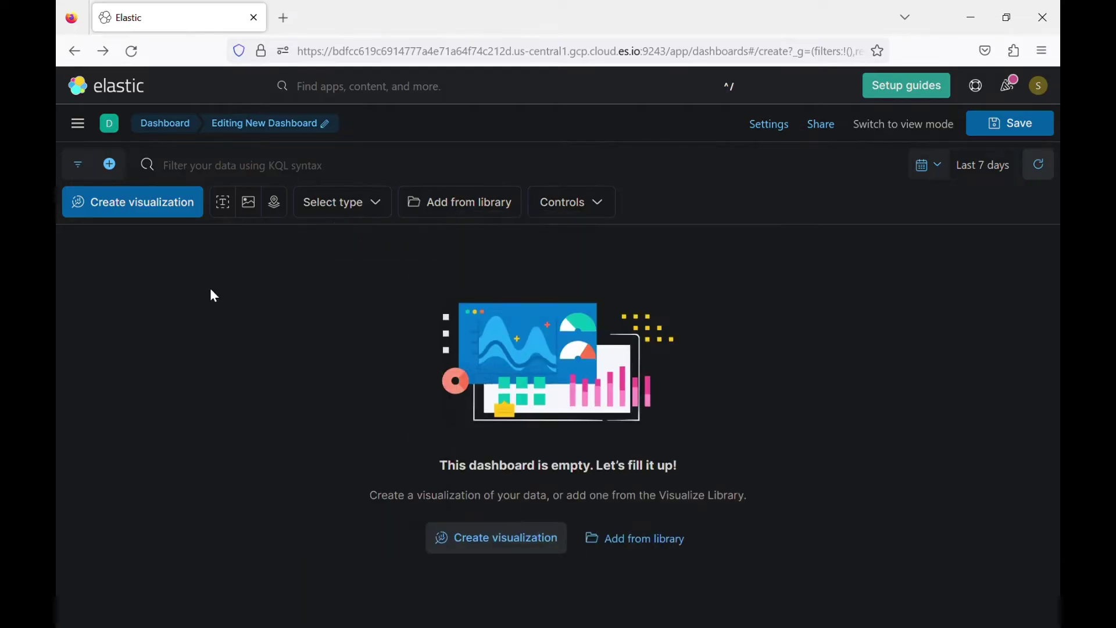
pyautogui.click(87, 132)
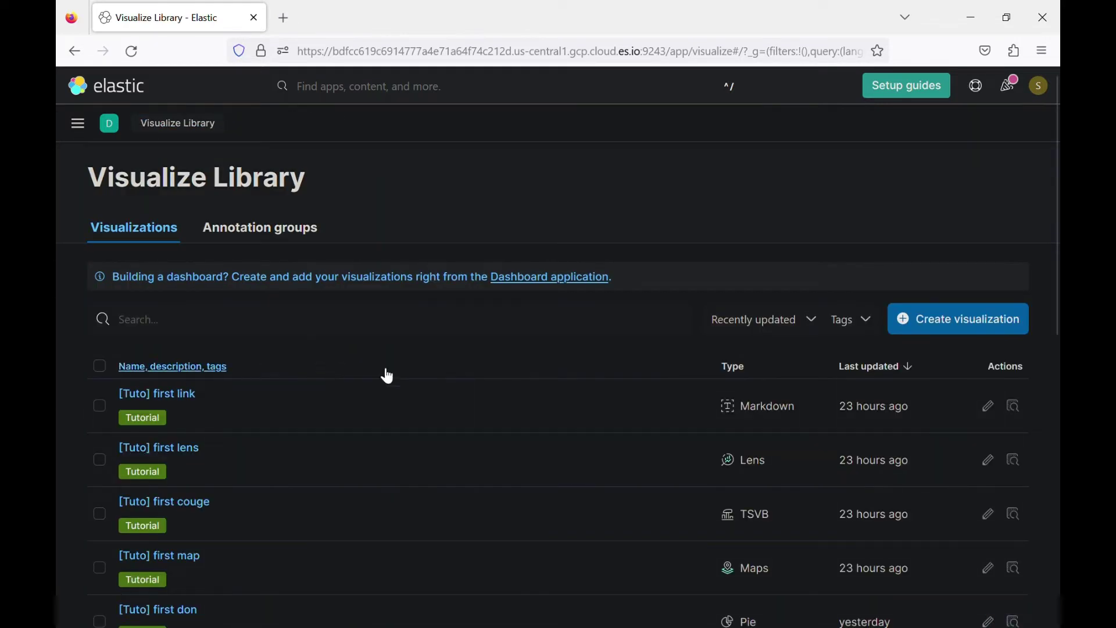
pyautogui.click(849, 335)
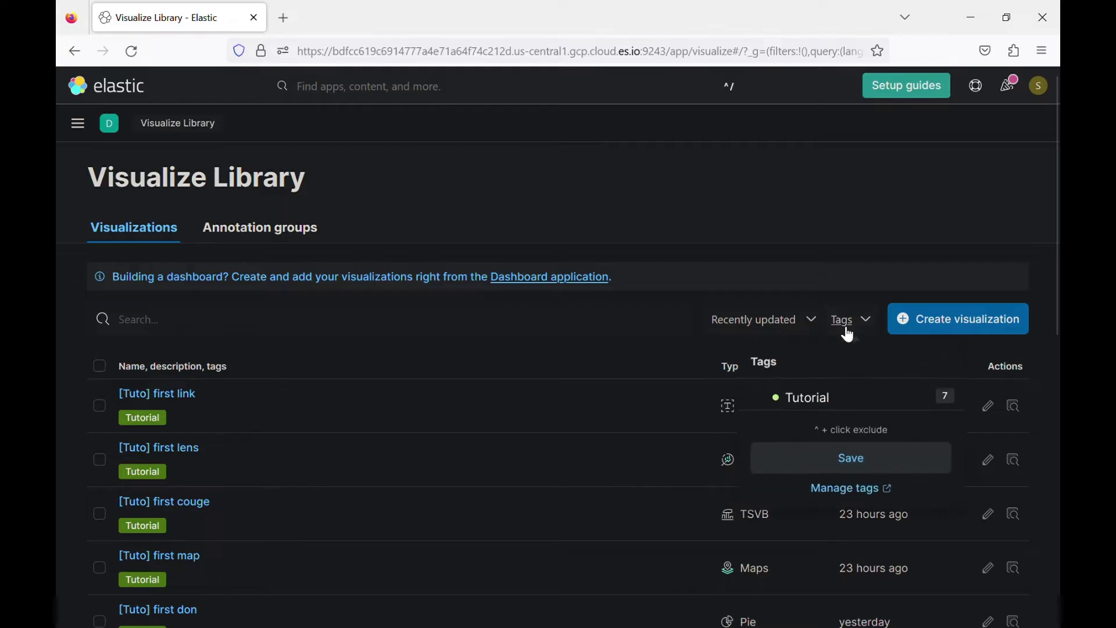
pyautogui.click(835, 408)
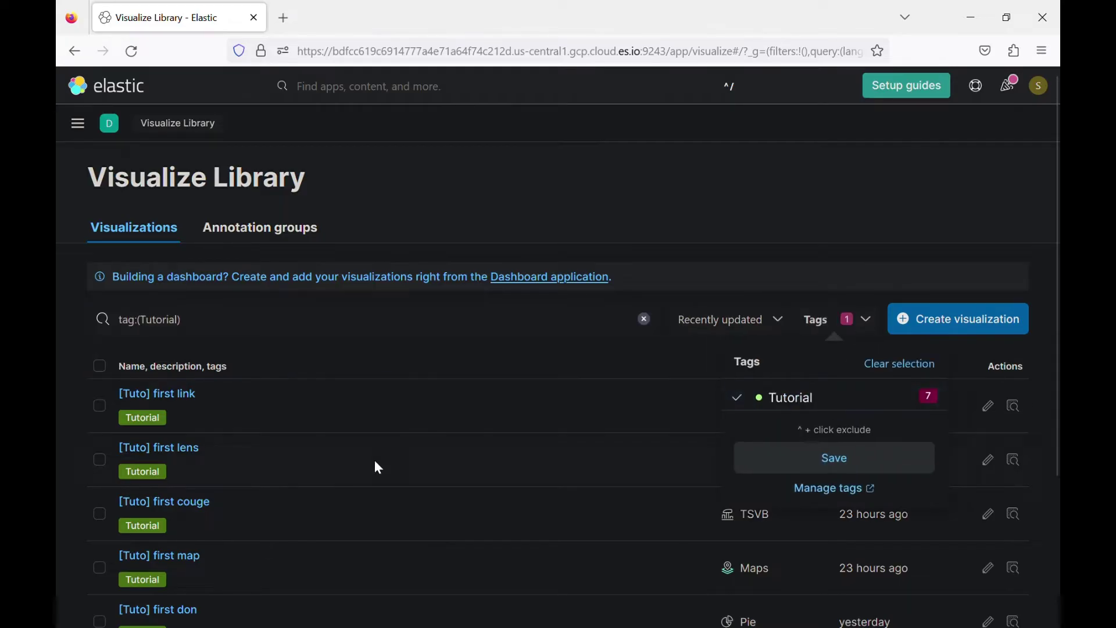
pyautogui.scroll(-3, 349, 468)
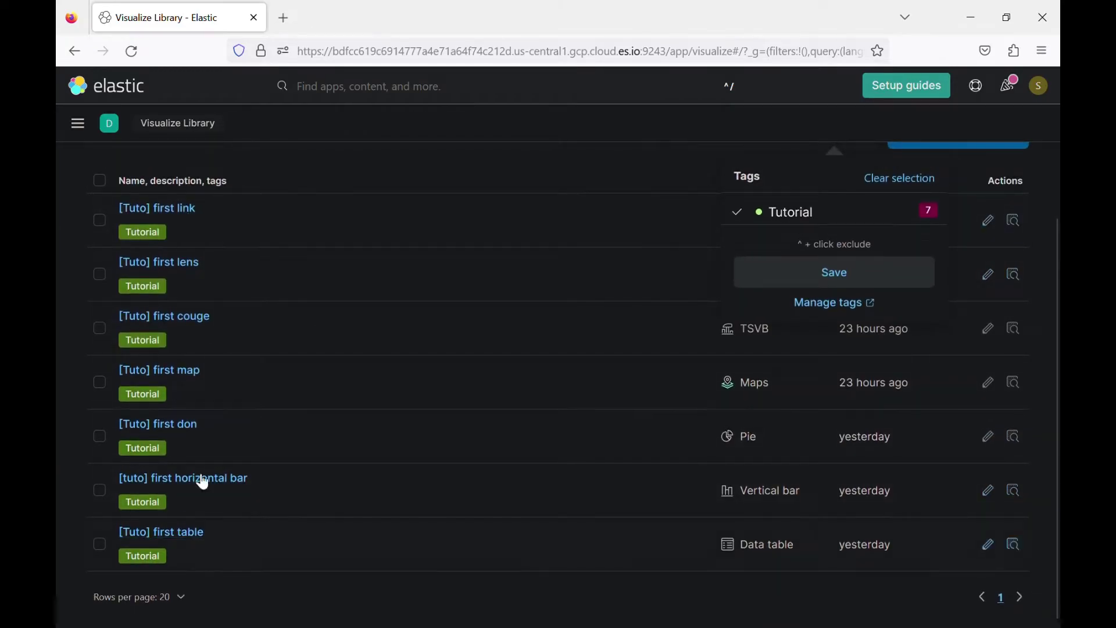
pyautogui.scroll(3, 325, 314)
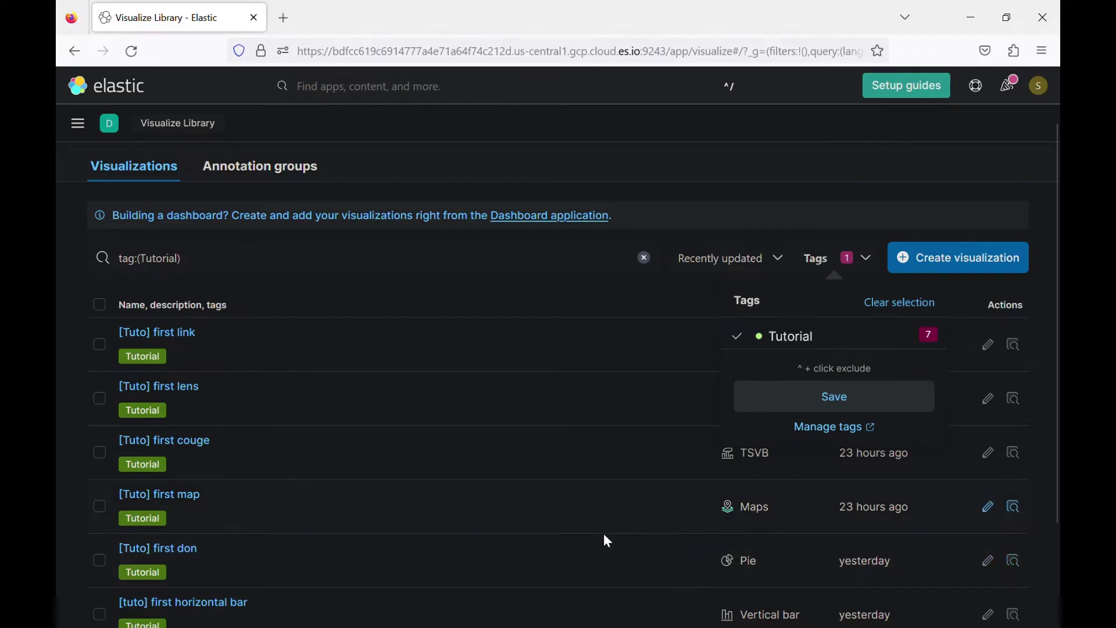
pyautogui.click(77, 123)
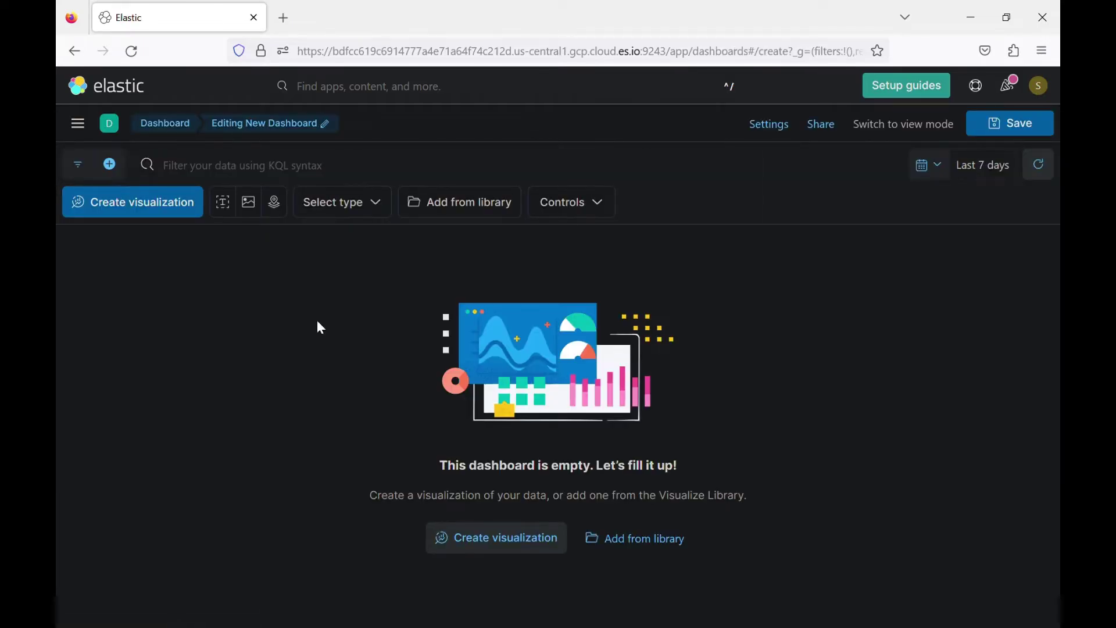
# Open Add from library and filter the list to the Tutorial tag.
pyautogui.click(461, 210)
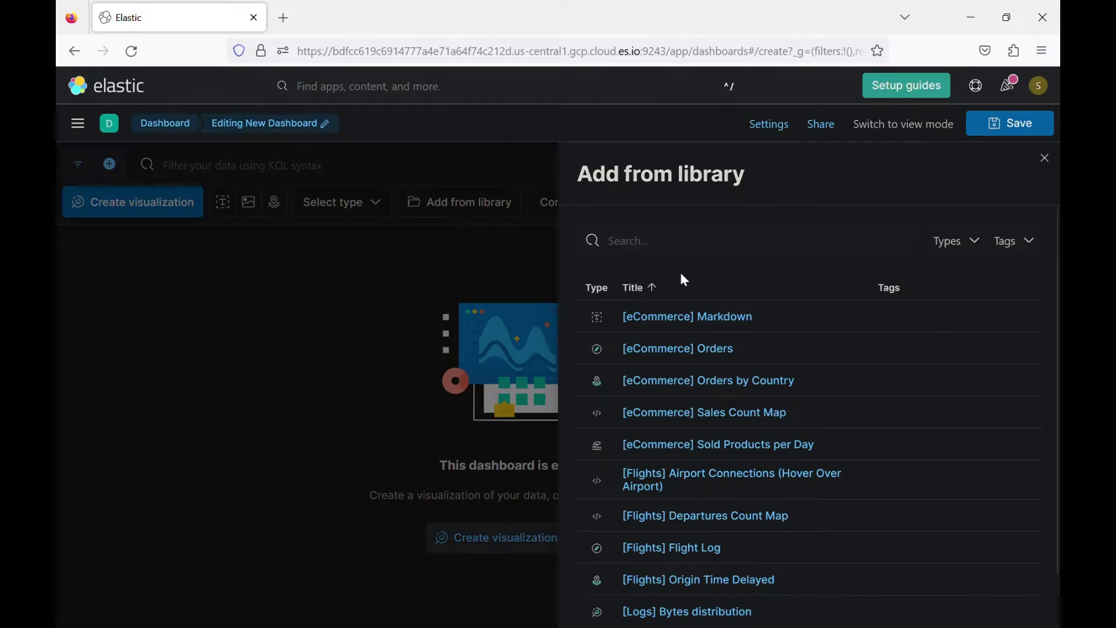
pyautogui.click(1011, 243)
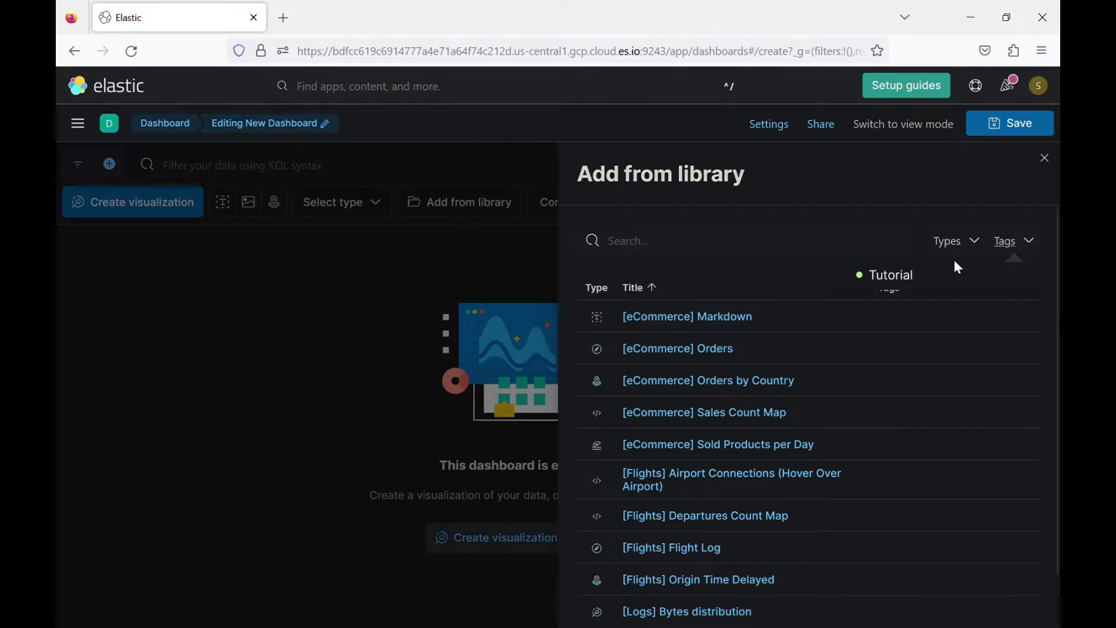
pyautogui.click(880, 278)
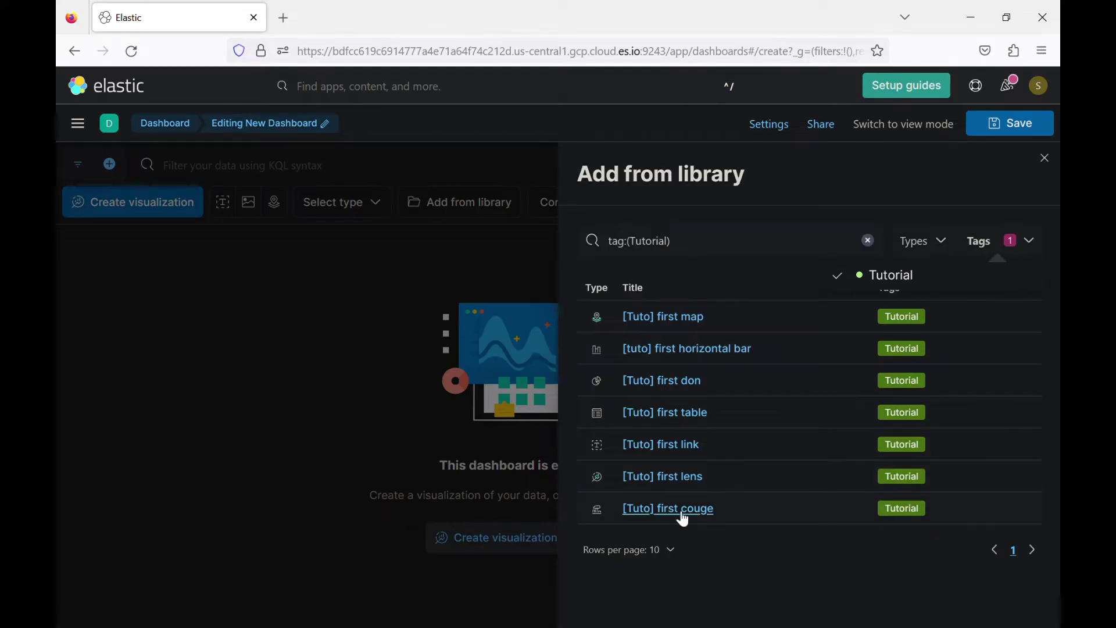
# Add the [Tuto] link, table, don, horizontal bar, lens, couge and map panels.
pyautogui.click(669, 449)
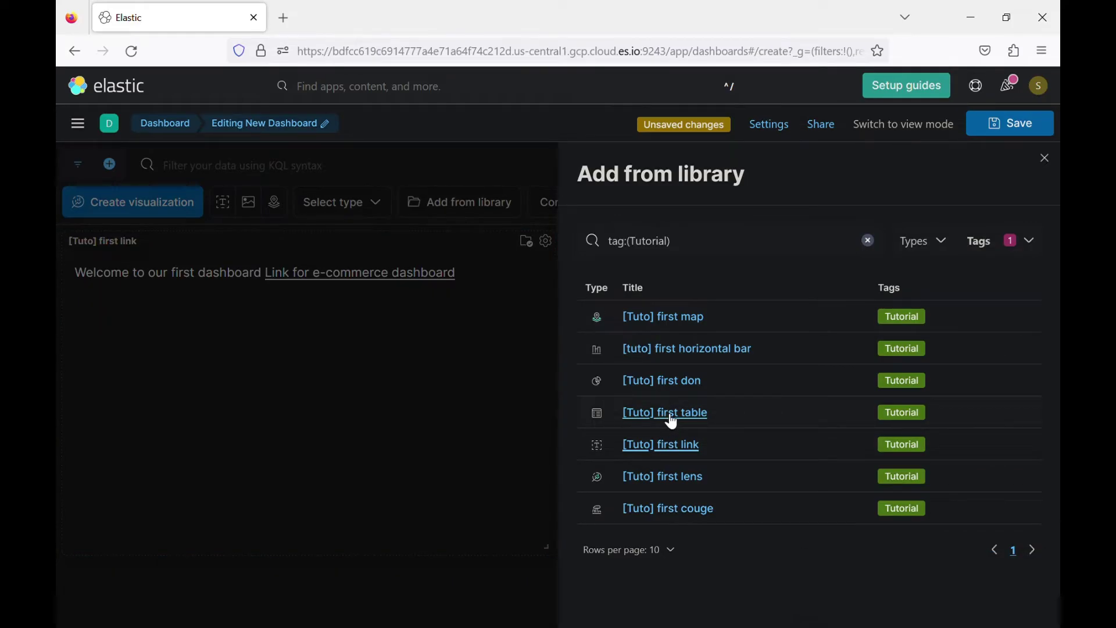
pyautogui.click(672, 420)
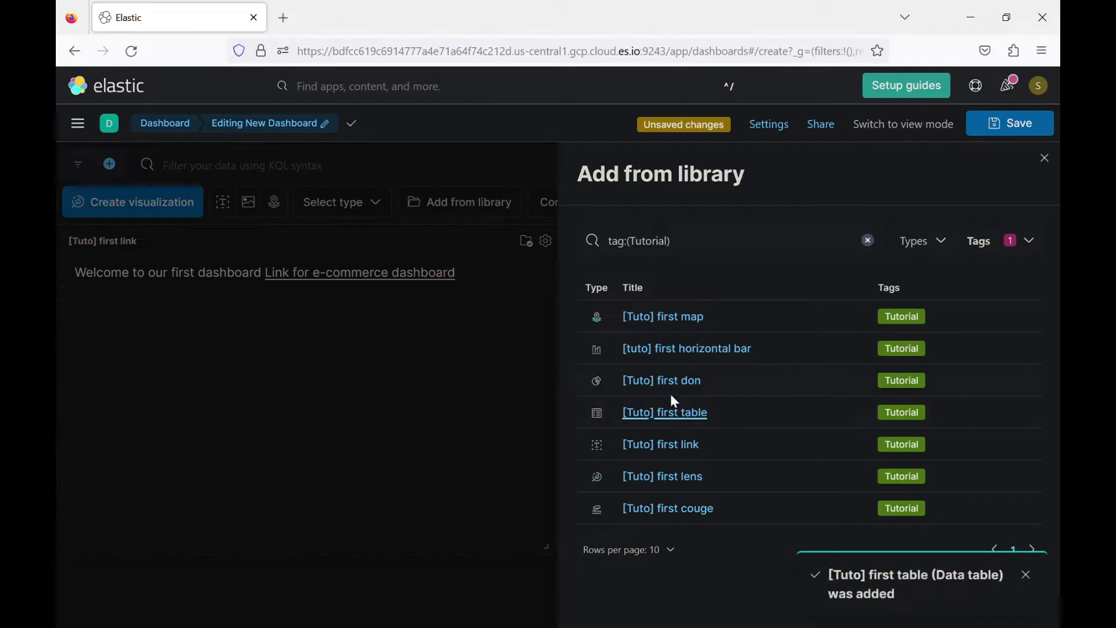
pyautogui.click(683, 389)
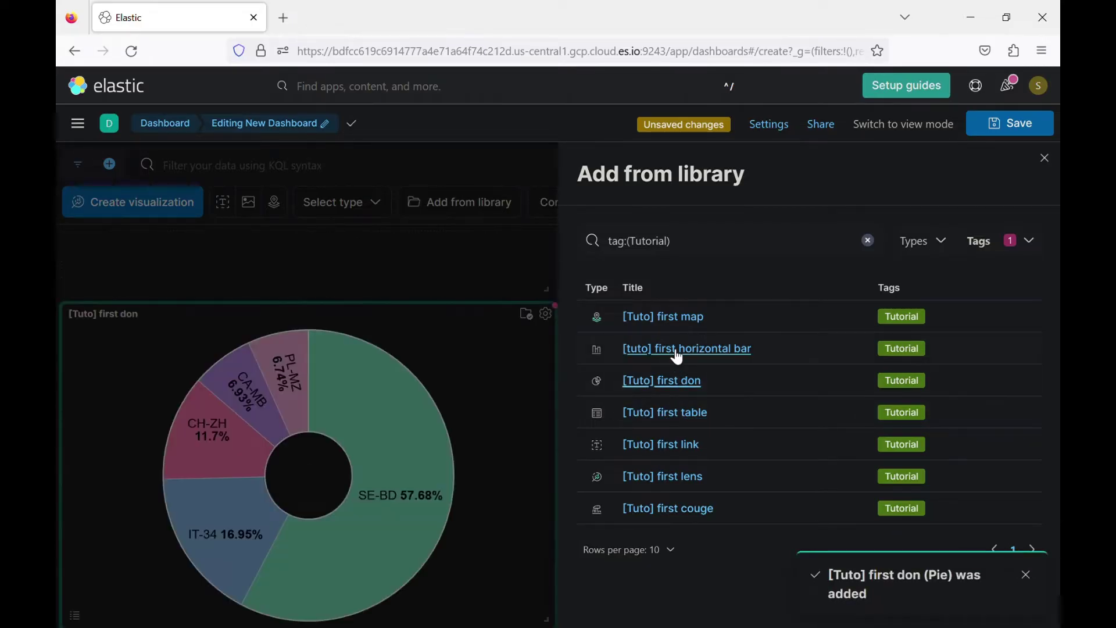
pyautogui.click(677, 356)
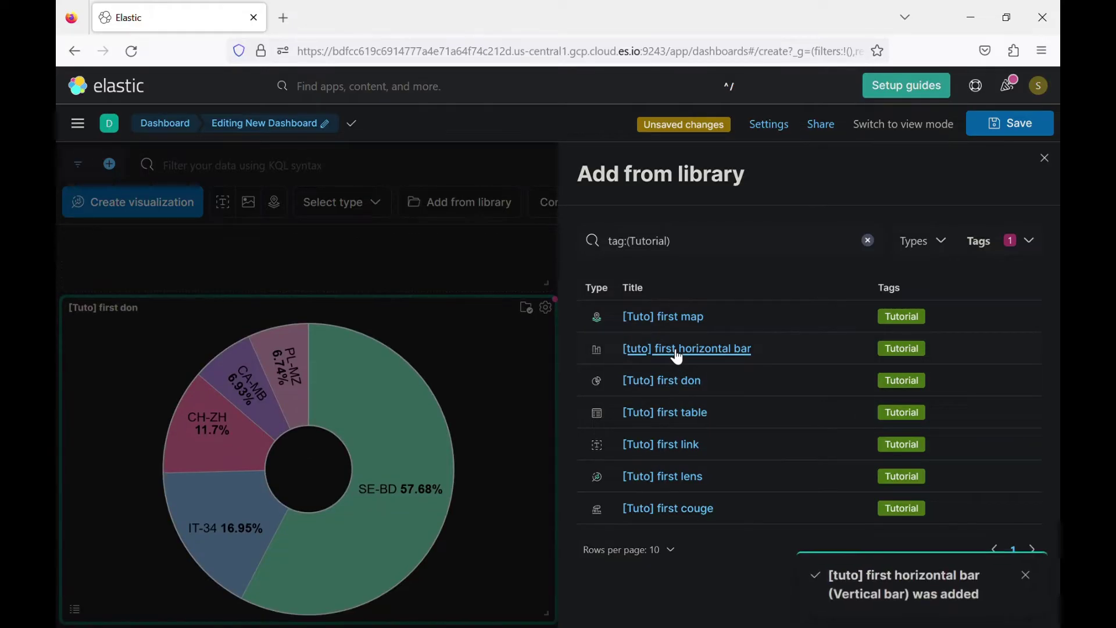
pyautogui.click(675, 485)
pyautogui.click(678, 515)
pyautogui.click(677, 319)
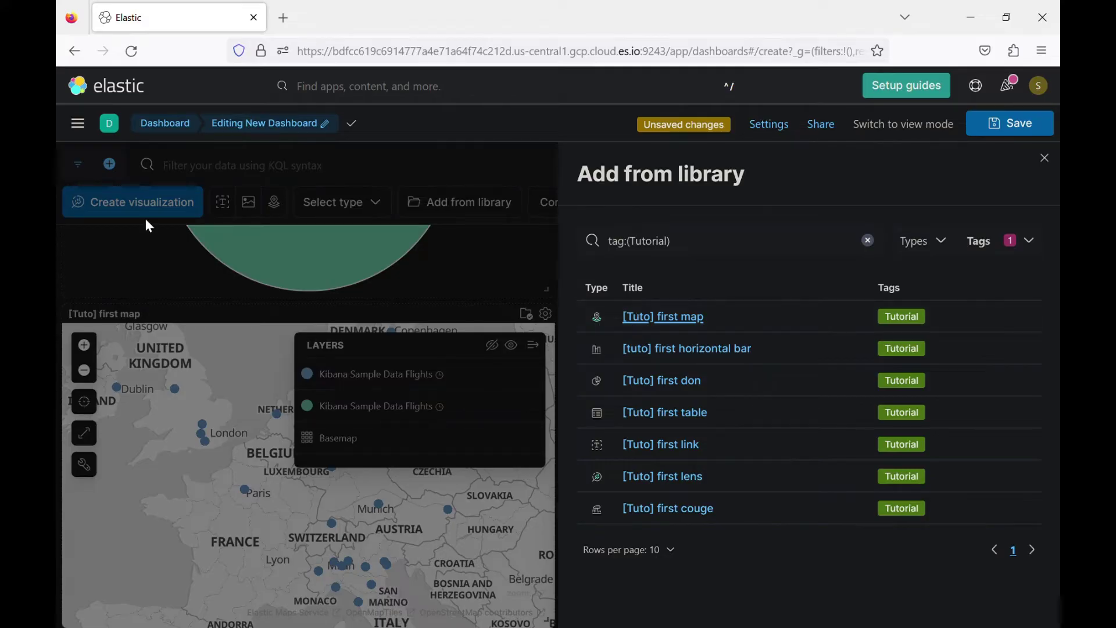
# Start heading to Discover, then cancel the Leave dialog to stay on the dashboard.
pyautogui.click(77, 123)
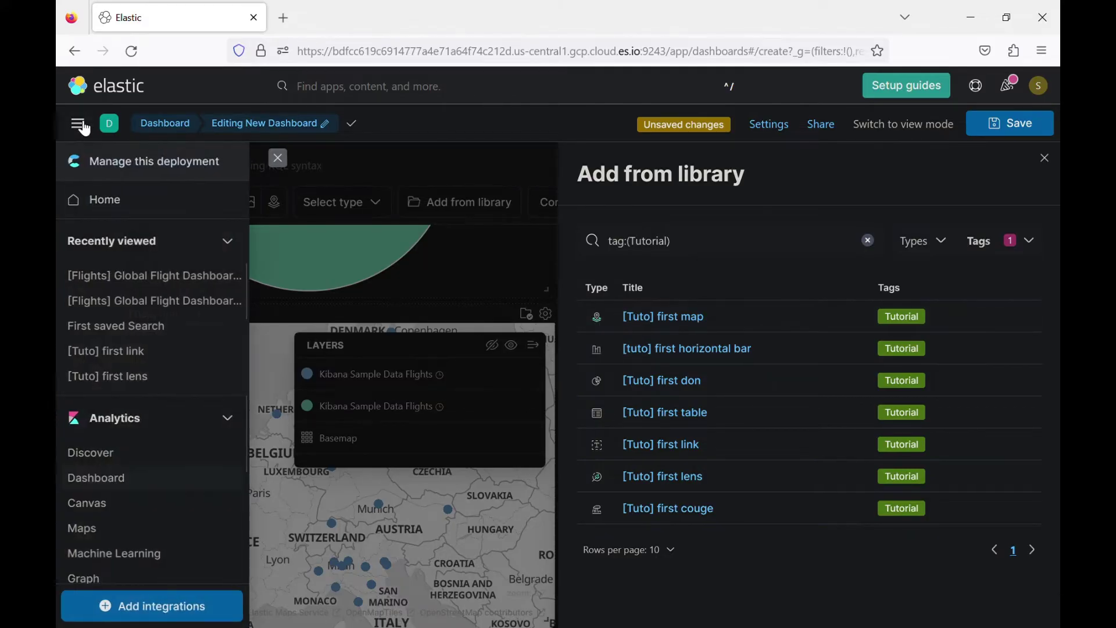
pyautogui.click(91, 455)
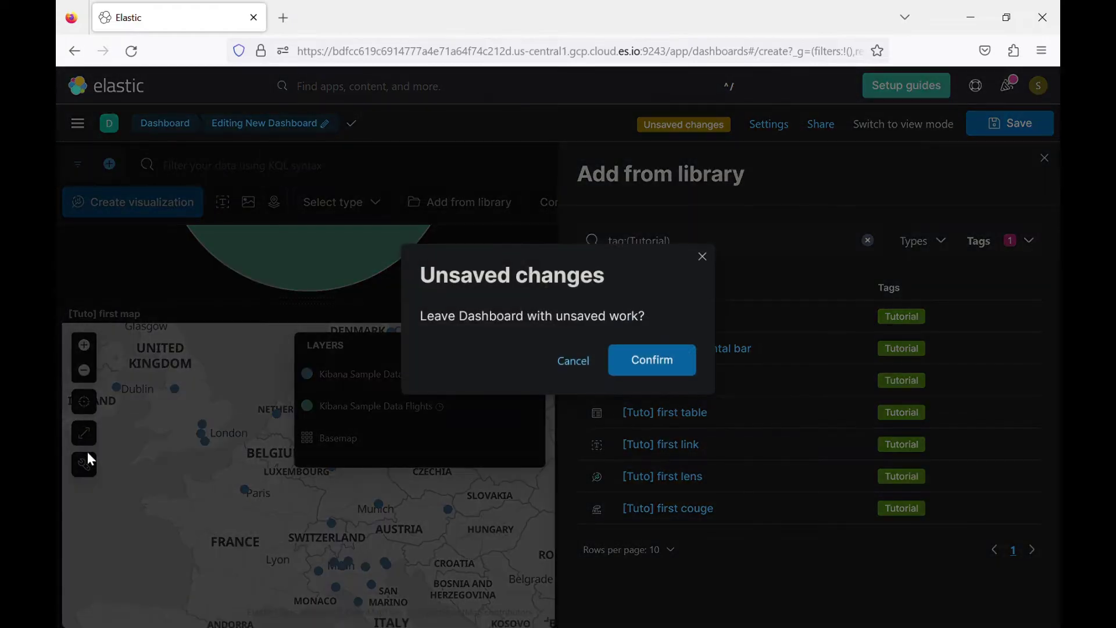
pyautogui.click(702, 259)
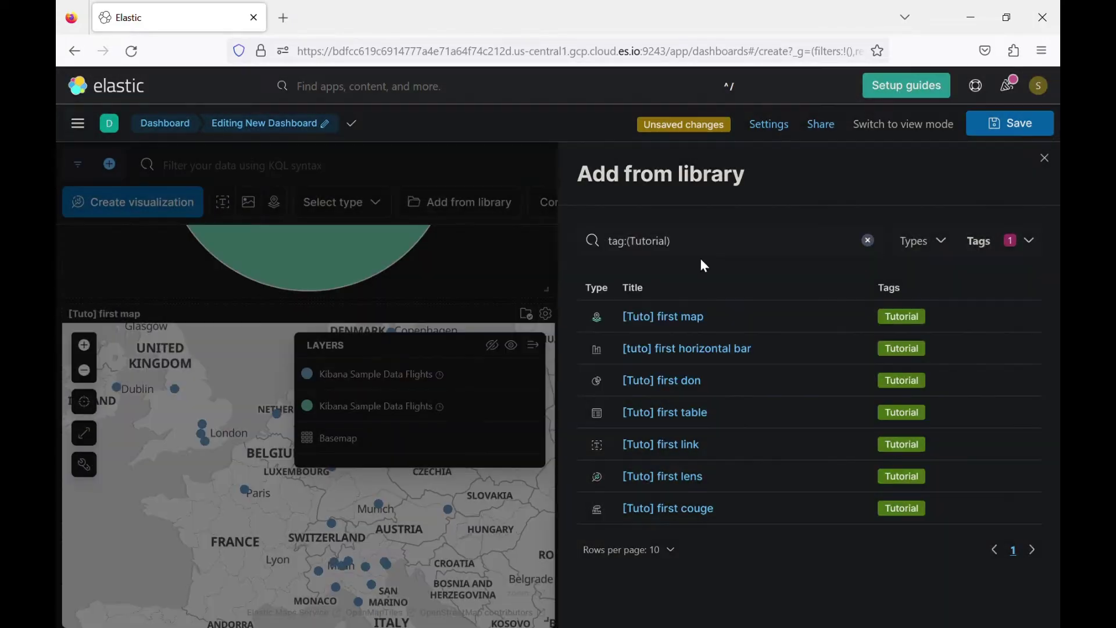
# Save the dashboard as '[Tuto] First dash' with the Tutorial tag.
pyautogui.click(1023, 135)
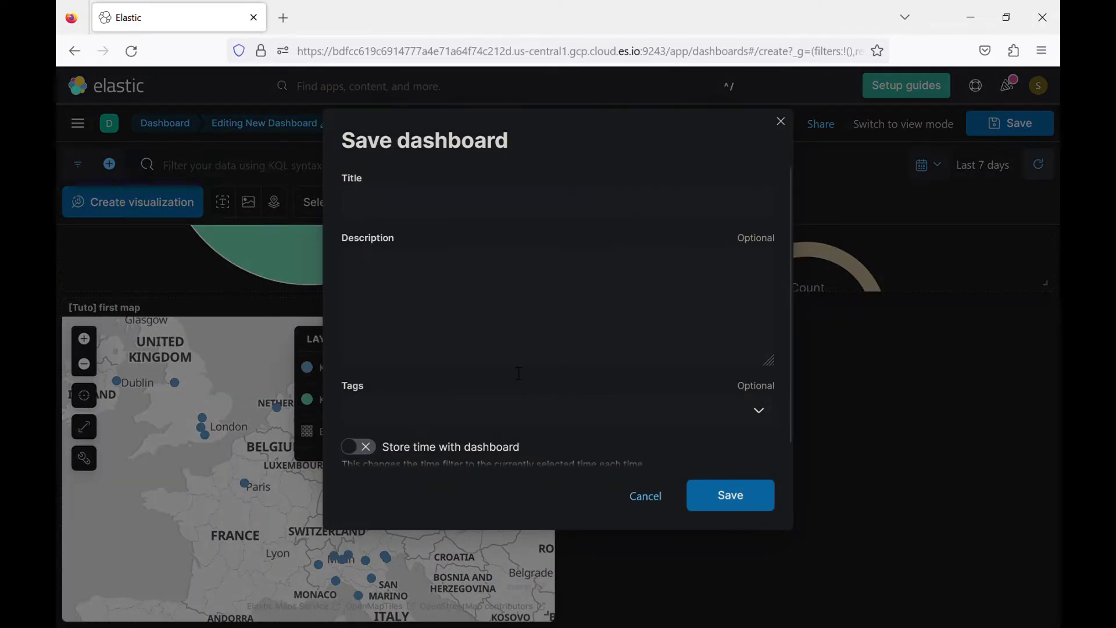
pyautogui.click(570, 218)
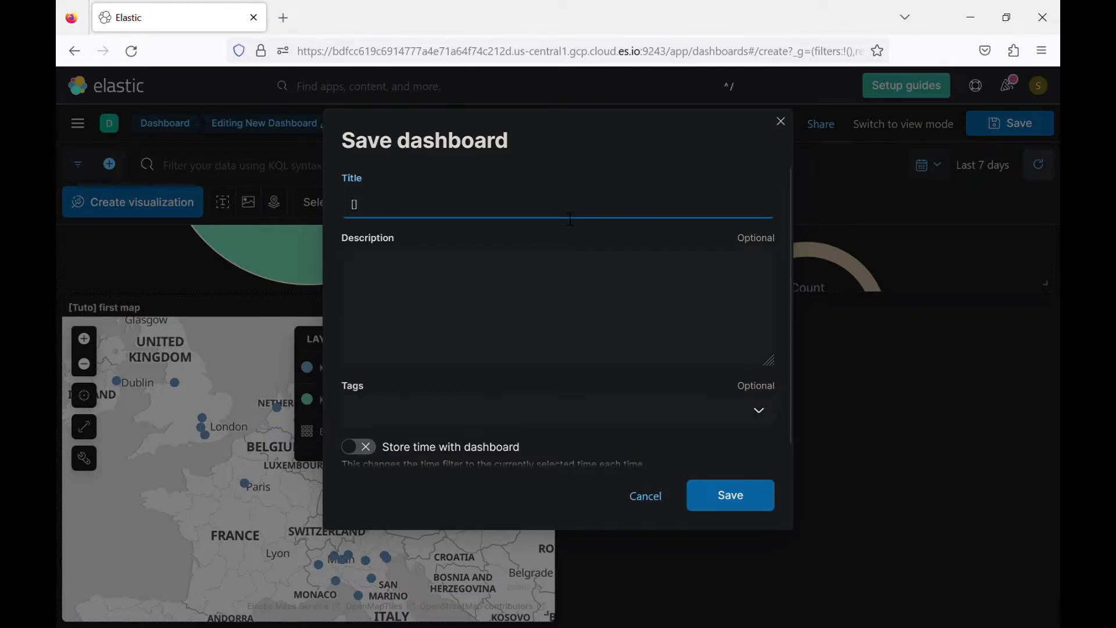
pyautogui.write('[Tuto')
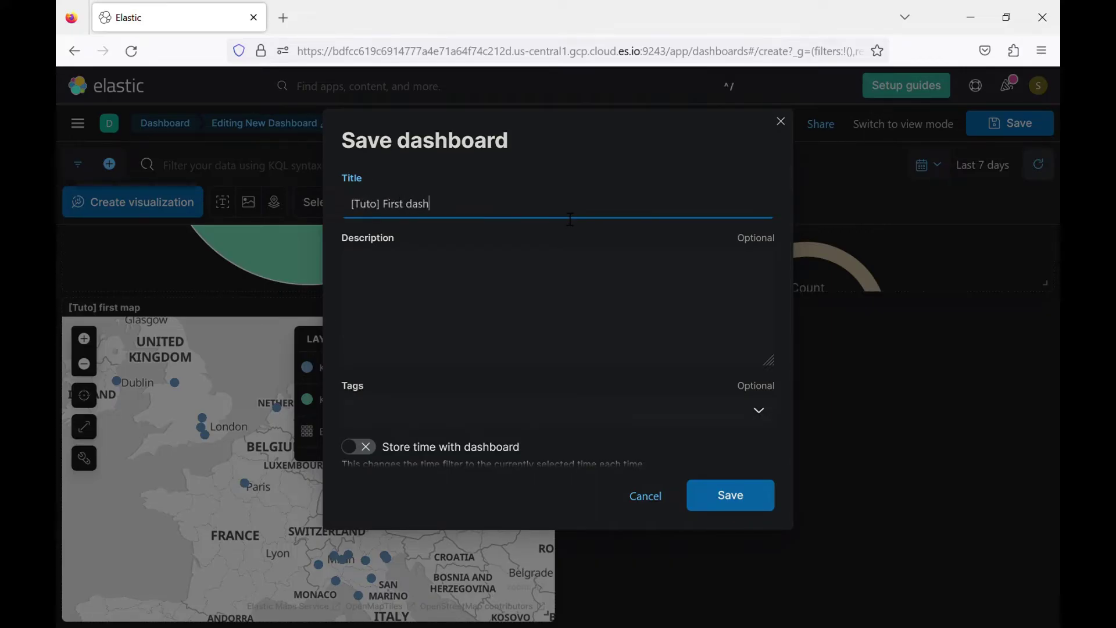
pyautogui.click(675, 420)
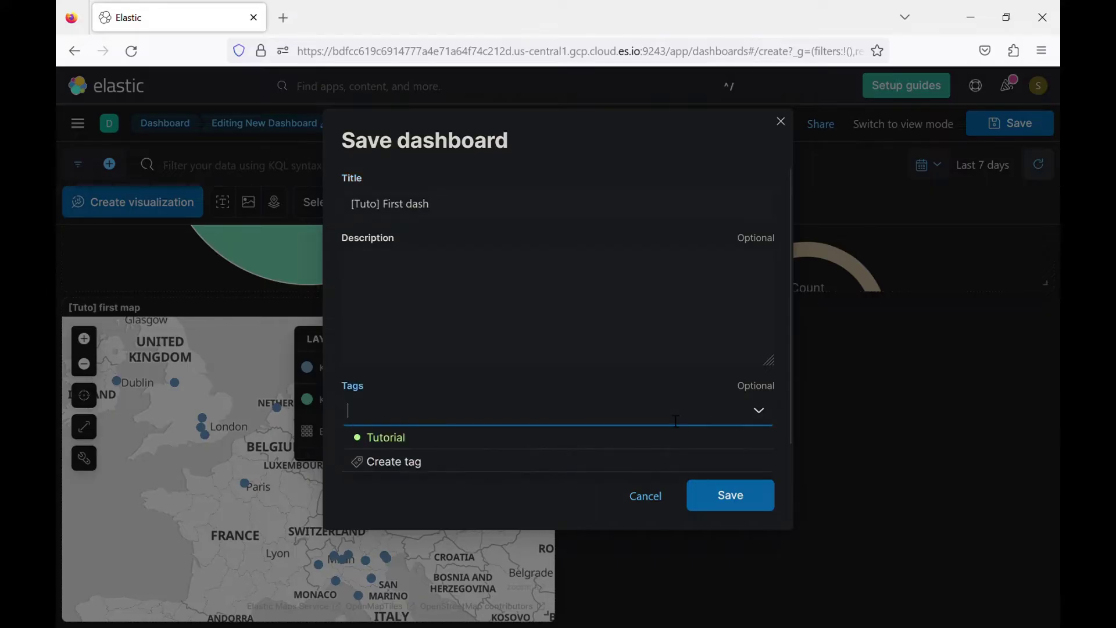
pyautogui.click(615, 446)
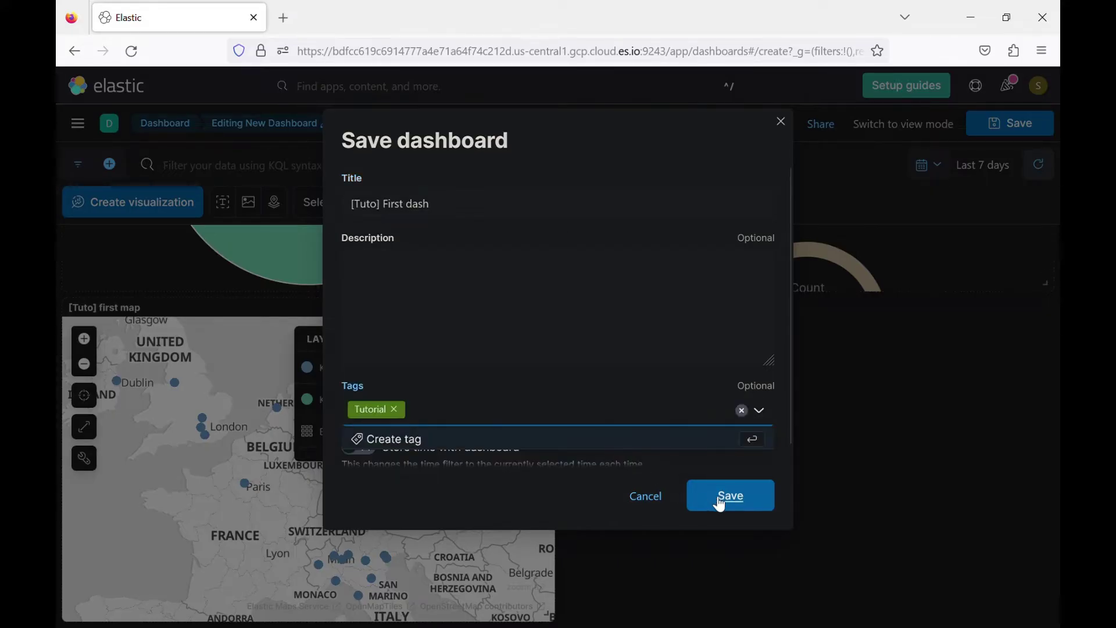
pyautogui.click(728, 497)
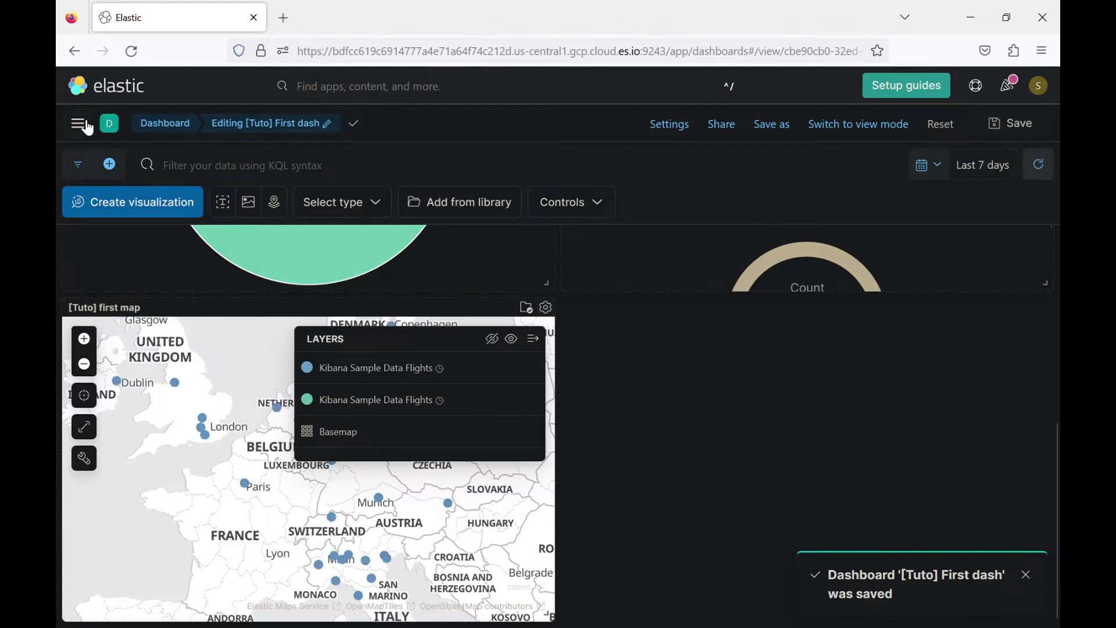
pyautogui.click(87, 124)
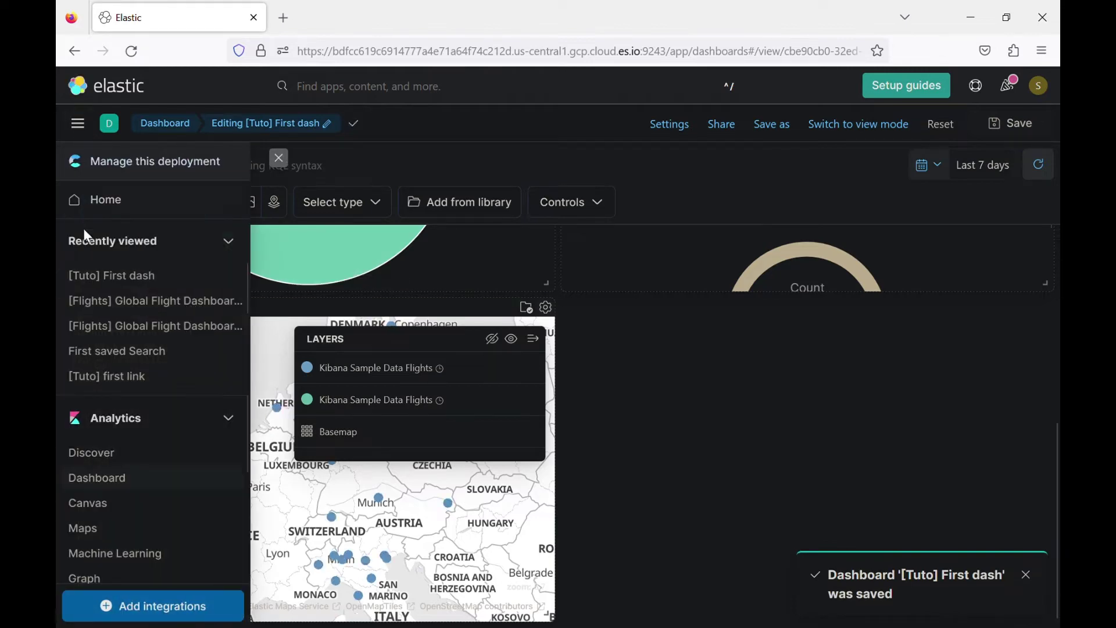
# Load First saved Search in Discover, listing 2,198 flights with origin and destination columns.
pyautogui.click(107, 460)
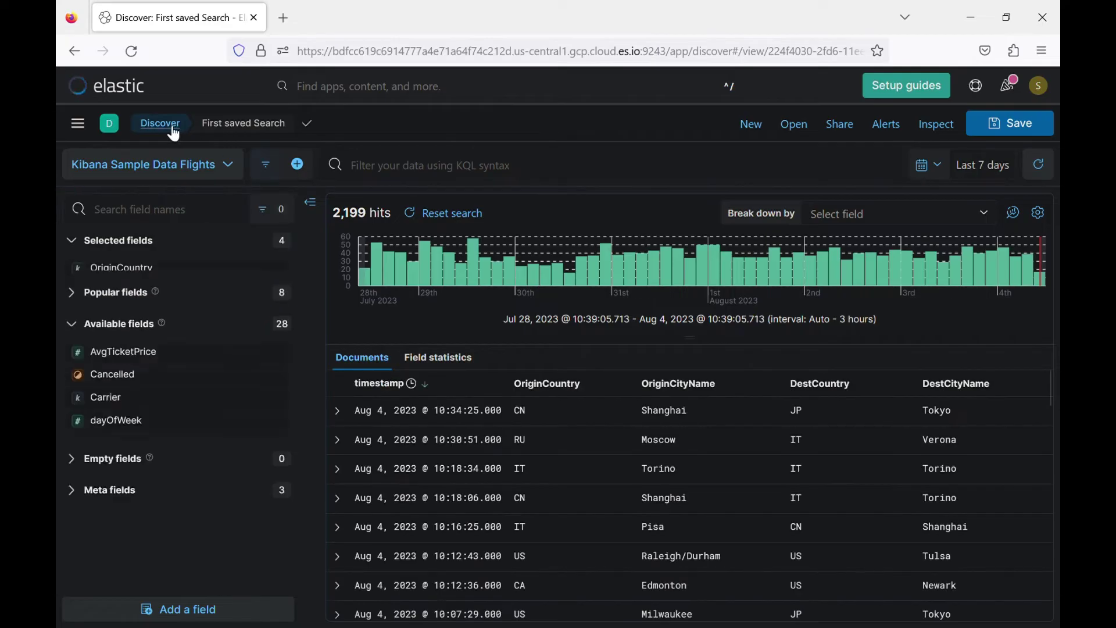
pyautogui.click(153, 127)
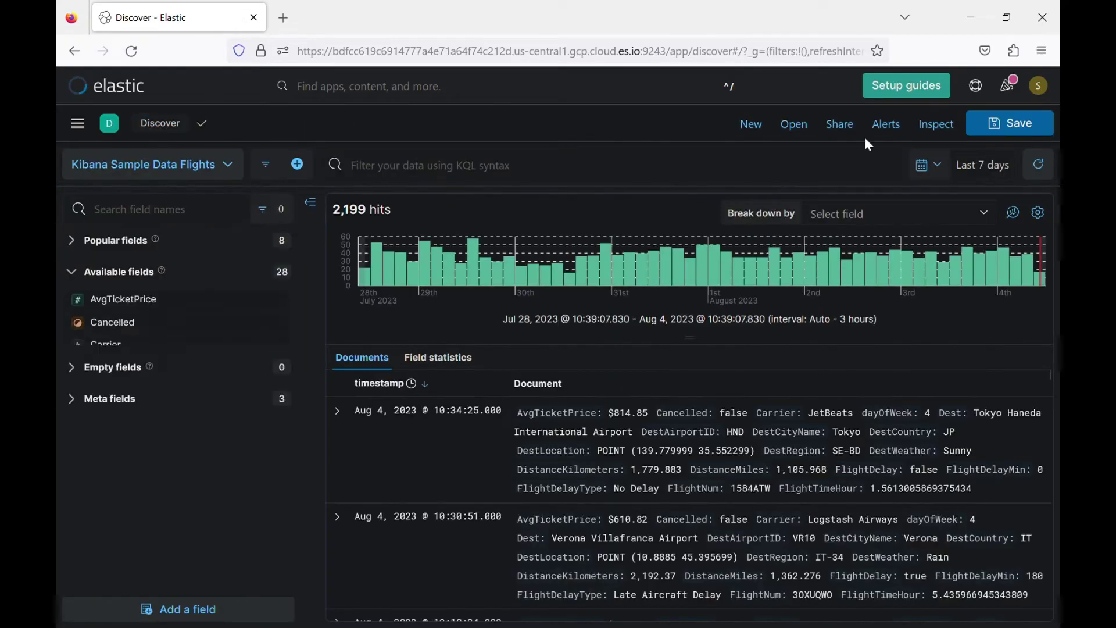
pyautogui.click(795, 130)
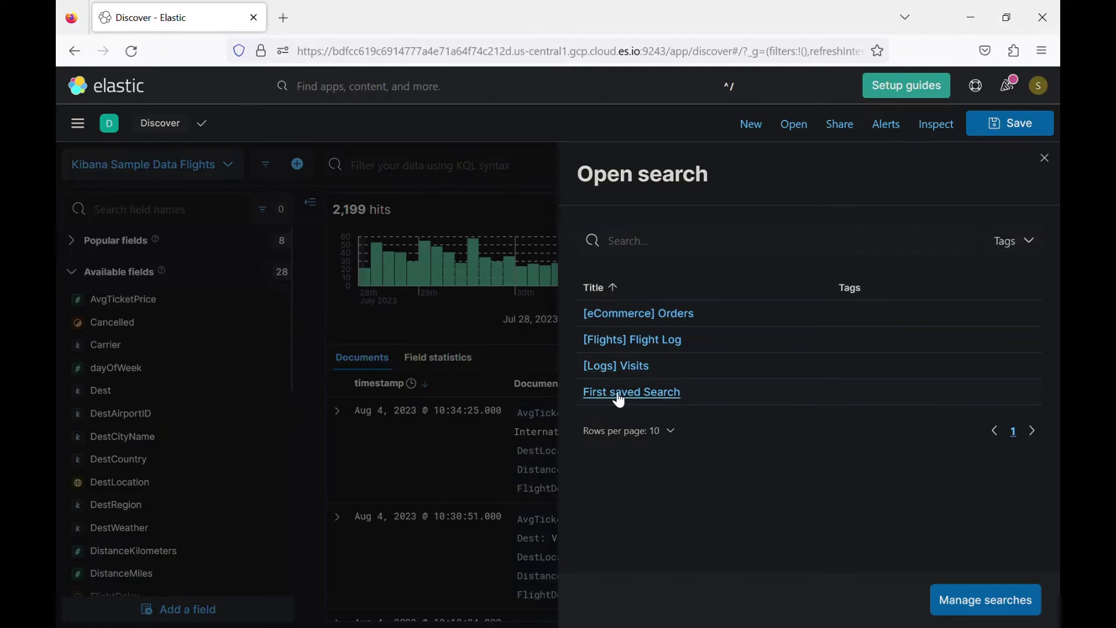
pyautogui.click(626, 395)
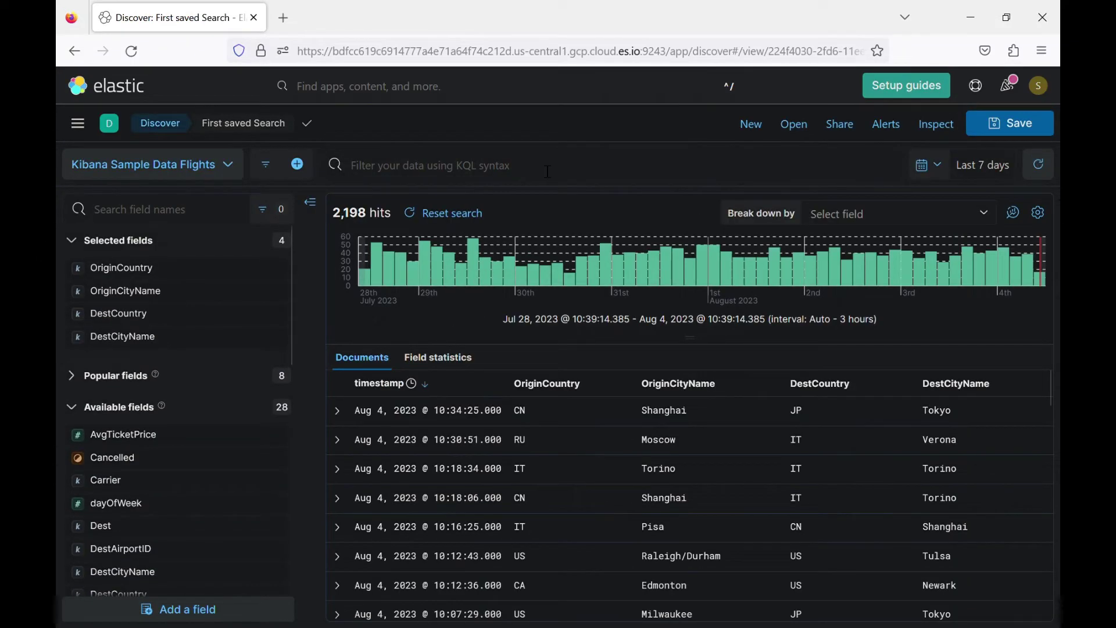
pyautogui.moveTo(804, 538); pyautogui.dragTo(522, 412)
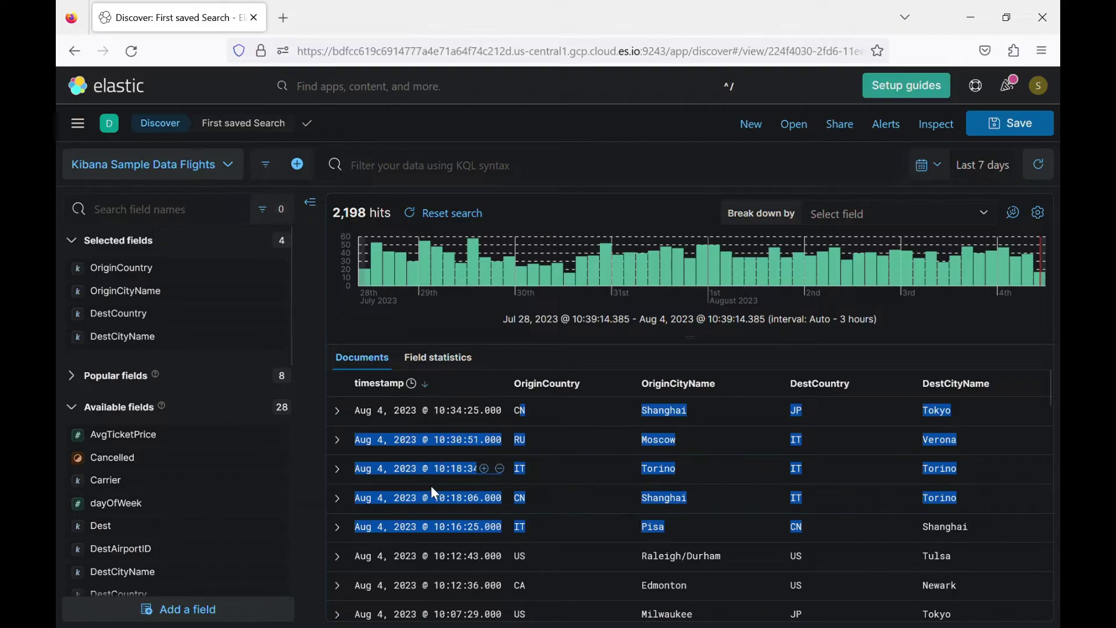
# Back on [Tuto] First dash, add First saved Search from the library filtered to saved searches.
pyautogui.click(77, 125)
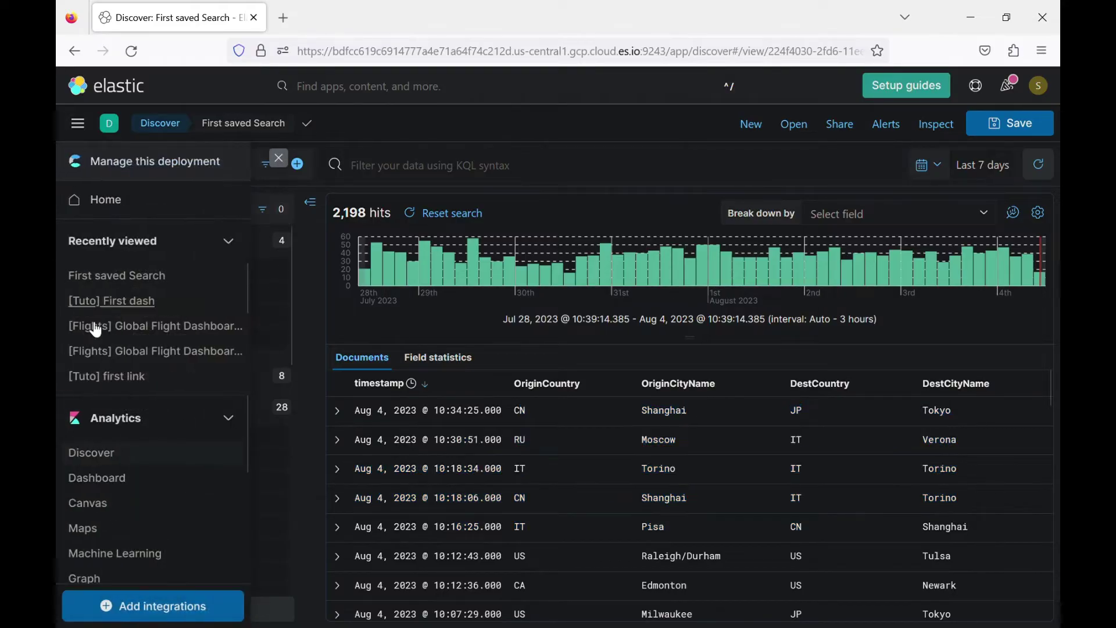
pyautogui.click(99, 477)
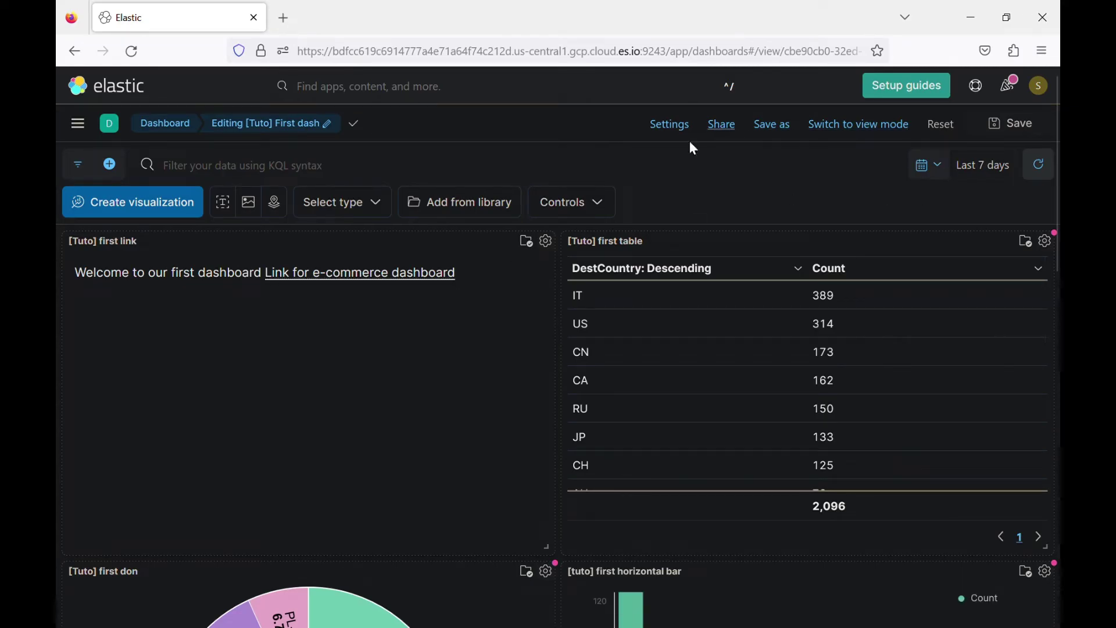
pyautogui.click(477, 204)
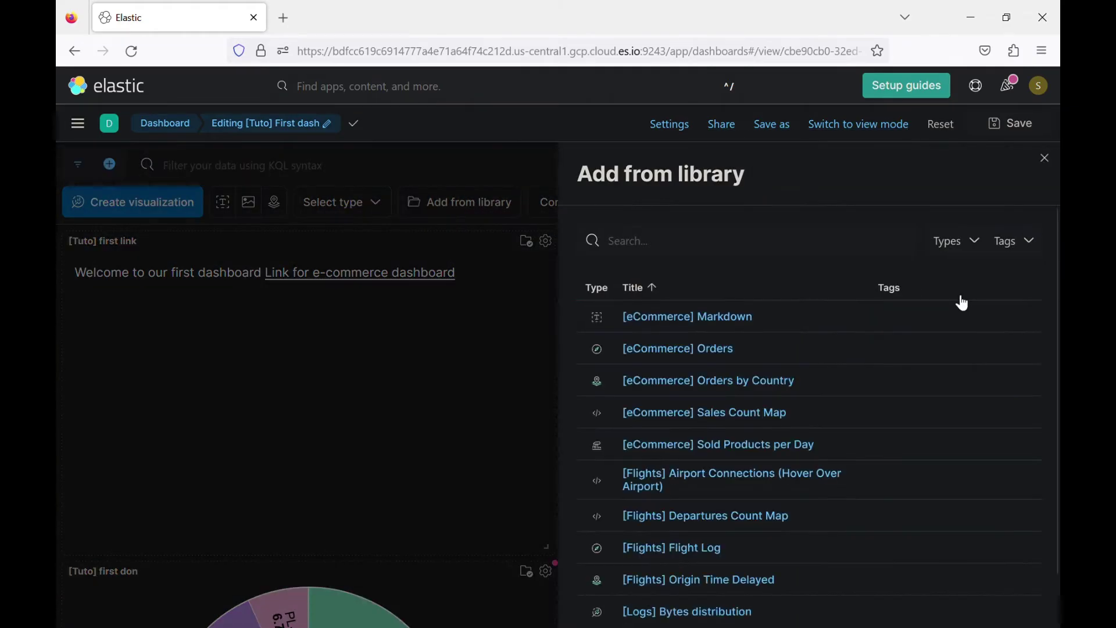
pyautogui.click(979, 241)
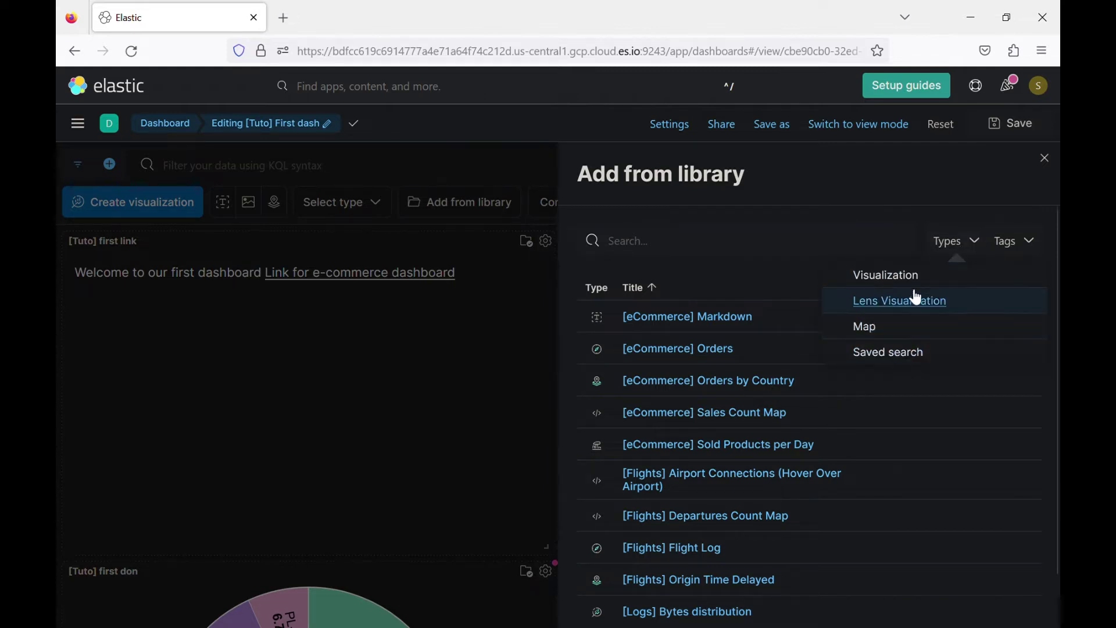
pyautogui.click(909, 364)
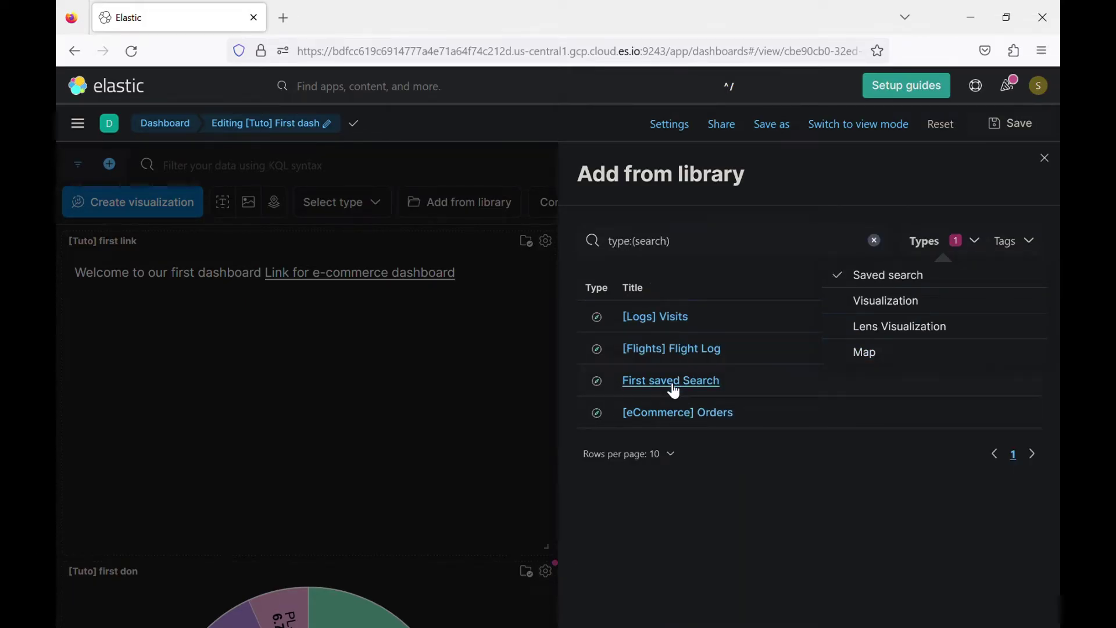
pyautogui.click(672, 381)
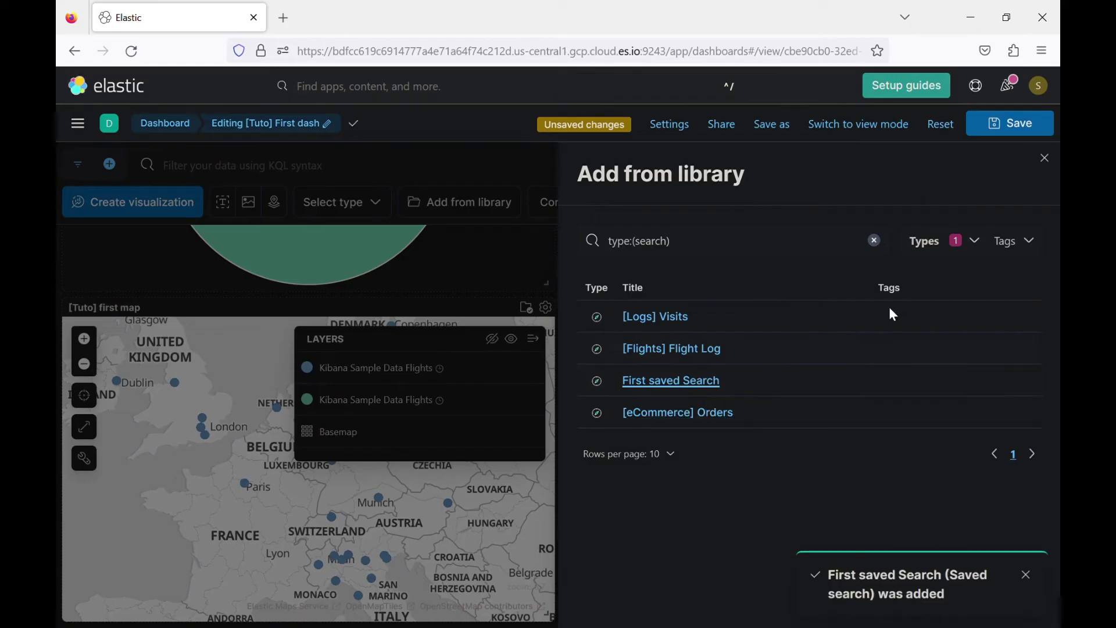
pyautogui.click(1047, 158)
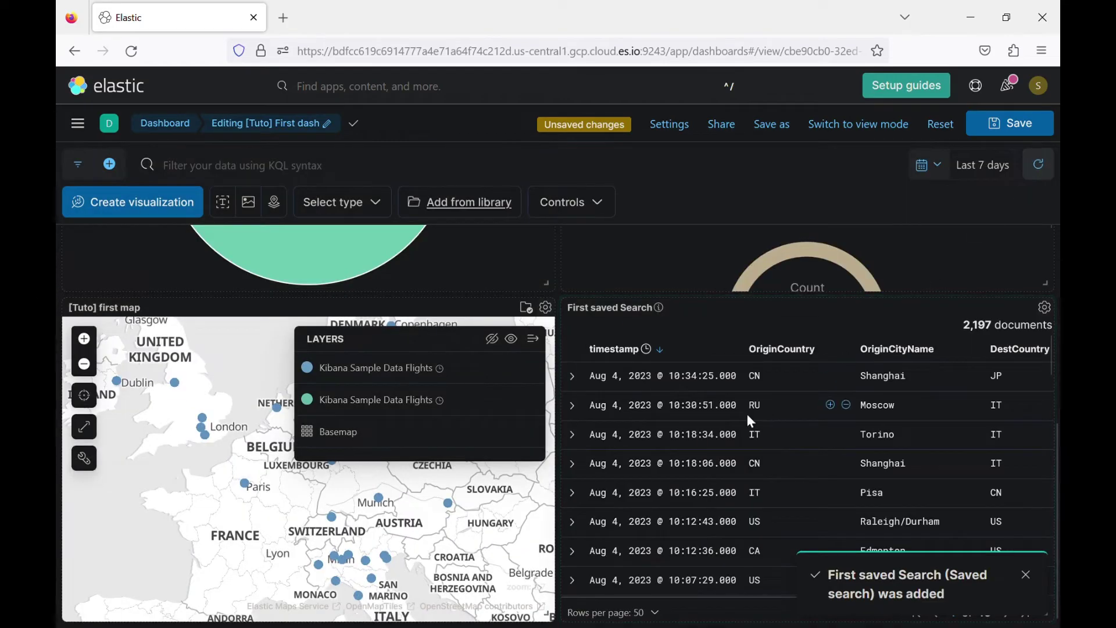
pyautogui.scroll(-5, 748, 415)
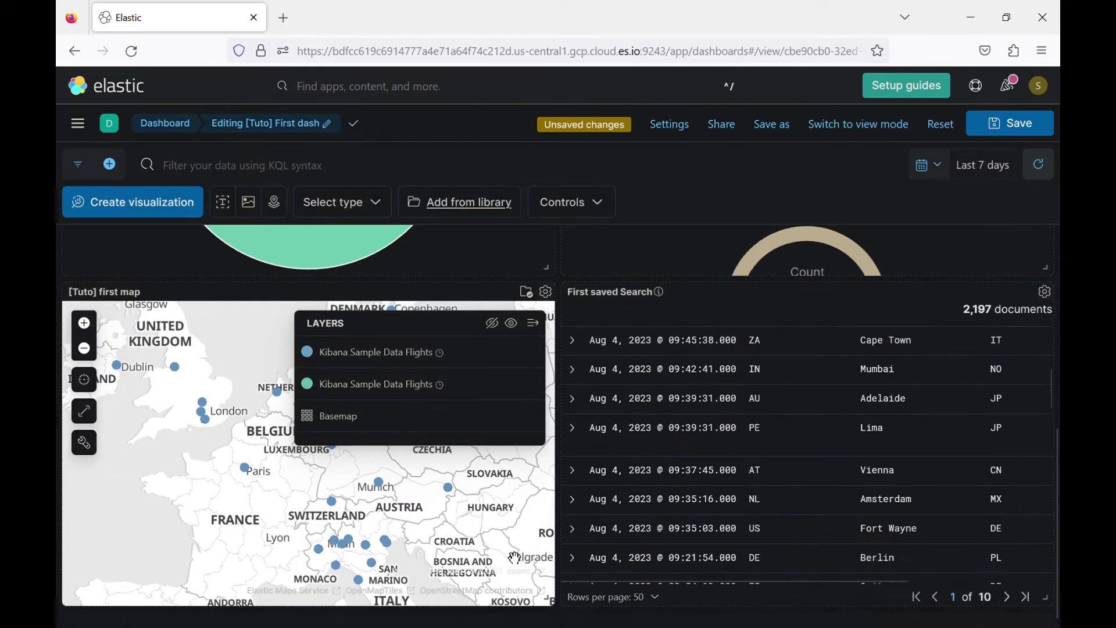
pyautogui.scroll(10, 503, 548)
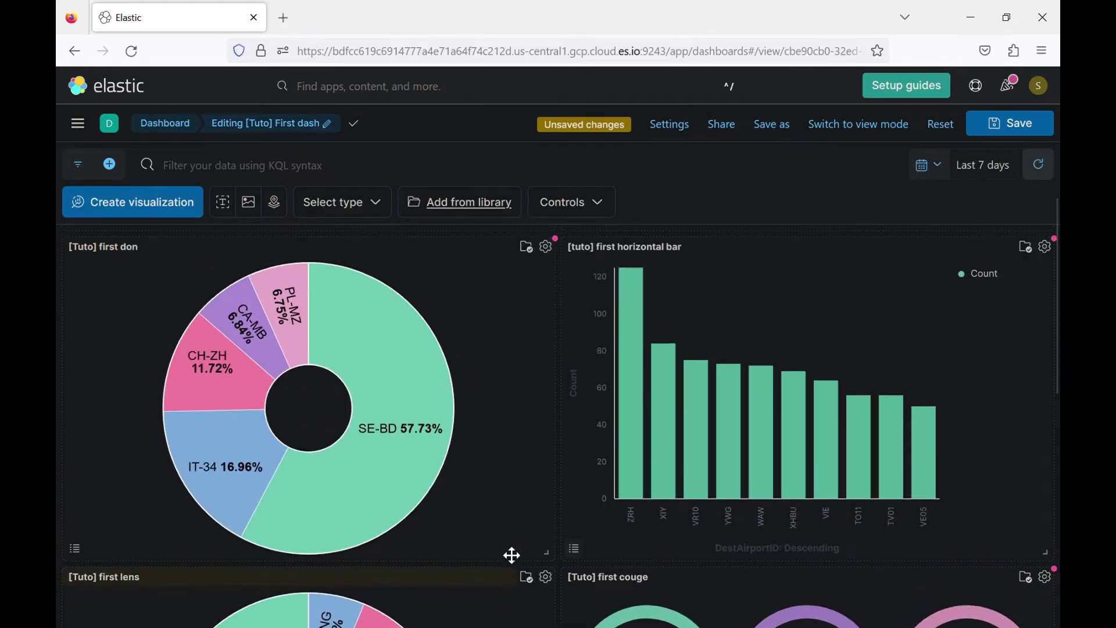
# Shrink the [Tuto] first link panel to one line and rearrange the panels below it.
pyautogui.scroll(5, 512, 556)
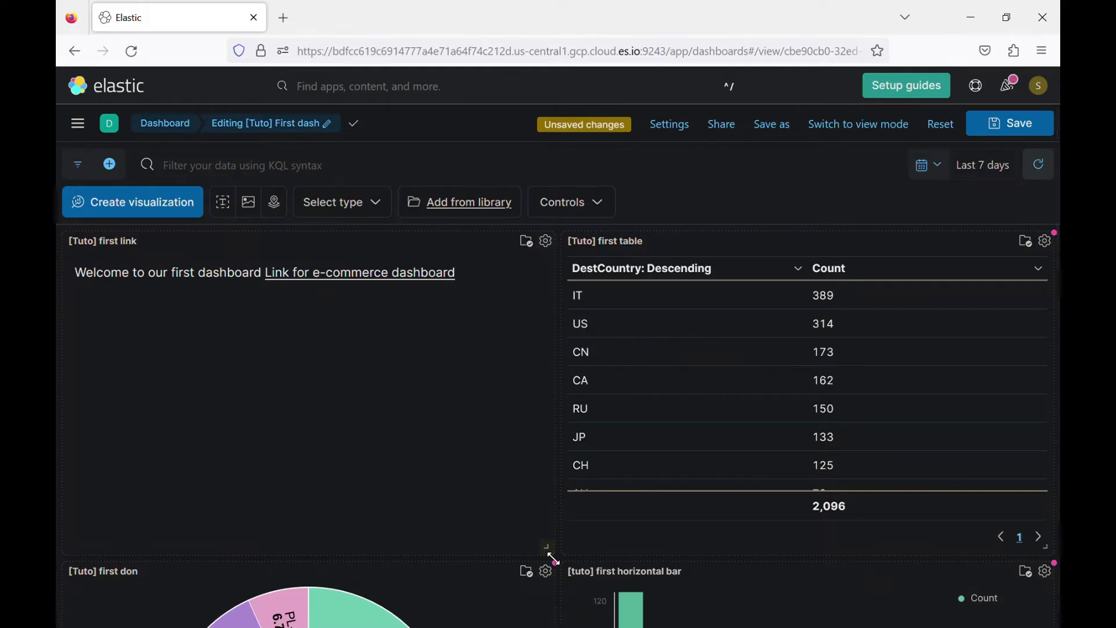
pyautogui.moveTo(553, 560); pyautogui.dragTo(552, 290)
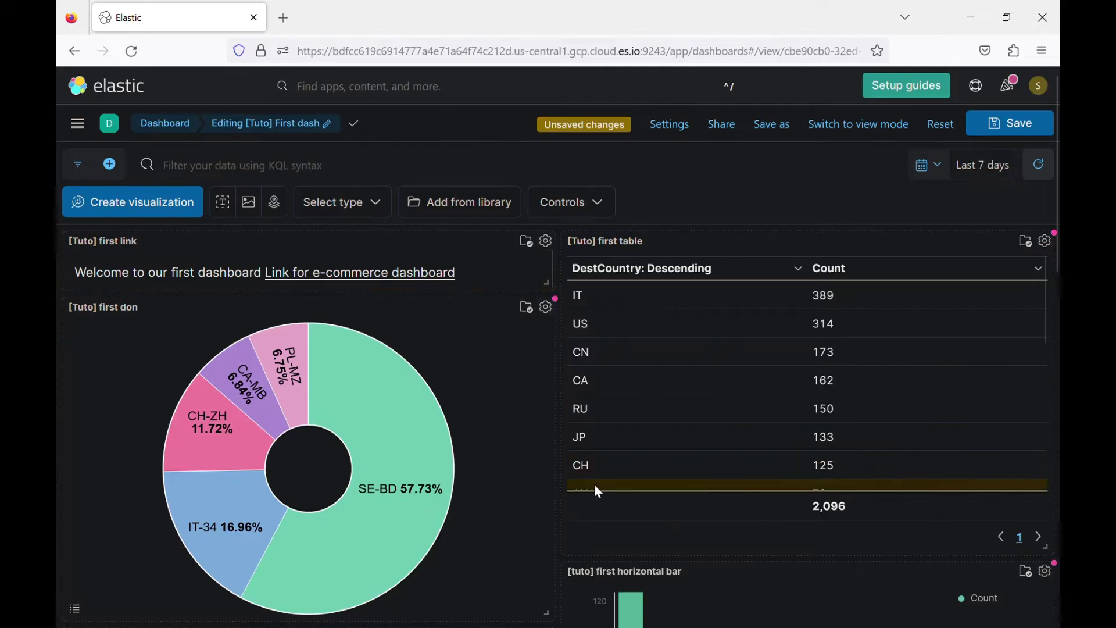
pyautogui.scroll(-3, 599, 493)
pyautogui.scroll(-2, 597, 534)
pyautogui.scroll(-10, 600, 538)
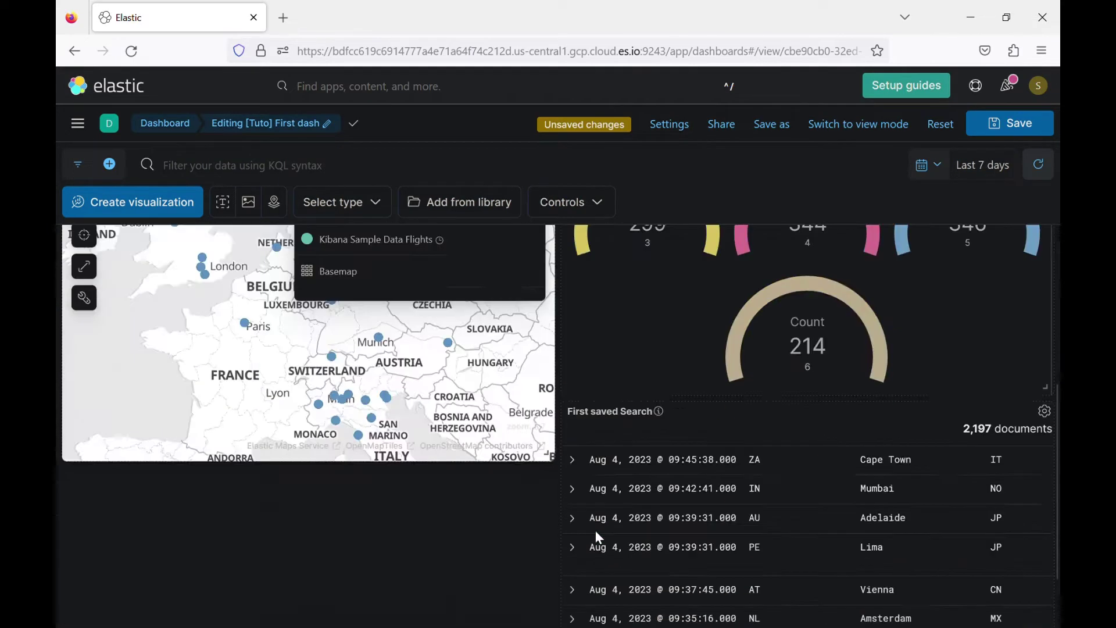
pyautogui.scroll(5, 704, 317)
pyautogui.scroll(2, 705, 317)
pyautogui.moveTo(714, 377); pyautogui.dragTo(407, 535)
# Move the [Tuto] first couge gauge panel left and stretch it to full width.
pyautogui.scroll(-5, 747, 422)
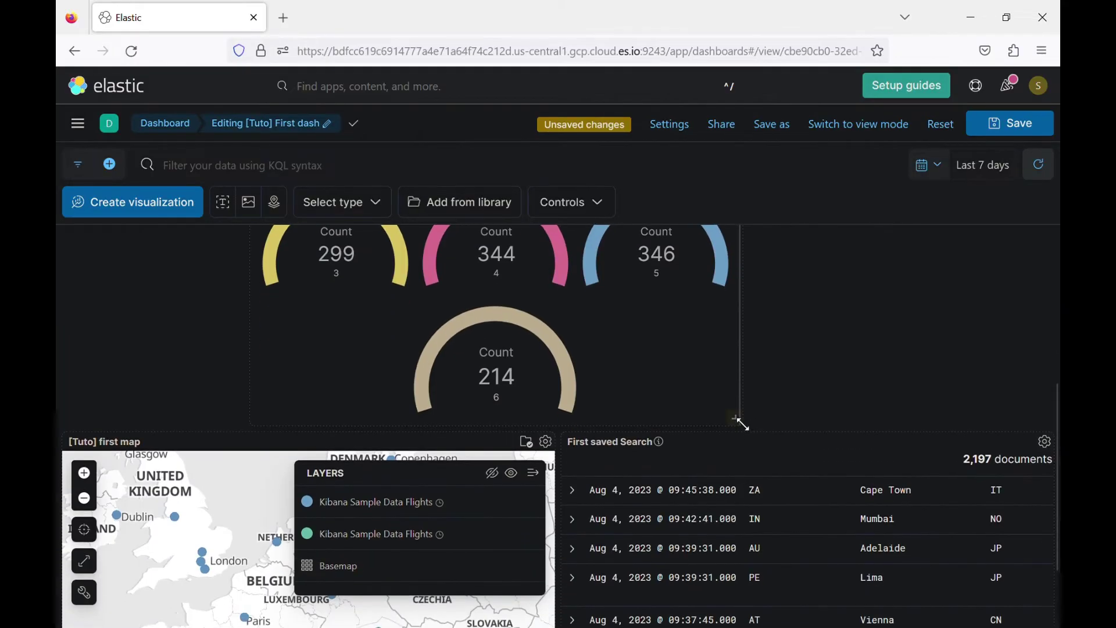
pyautogui.moveTo(742, 422); pyautogui.dragTo(1047, 429)
pyautogui.scroll(5, 749, 435)
pyautogui.moveTo(686, 389); pyautogui.dragTo(497, 393)
pyautogui.scroll(-2, 797, 337)
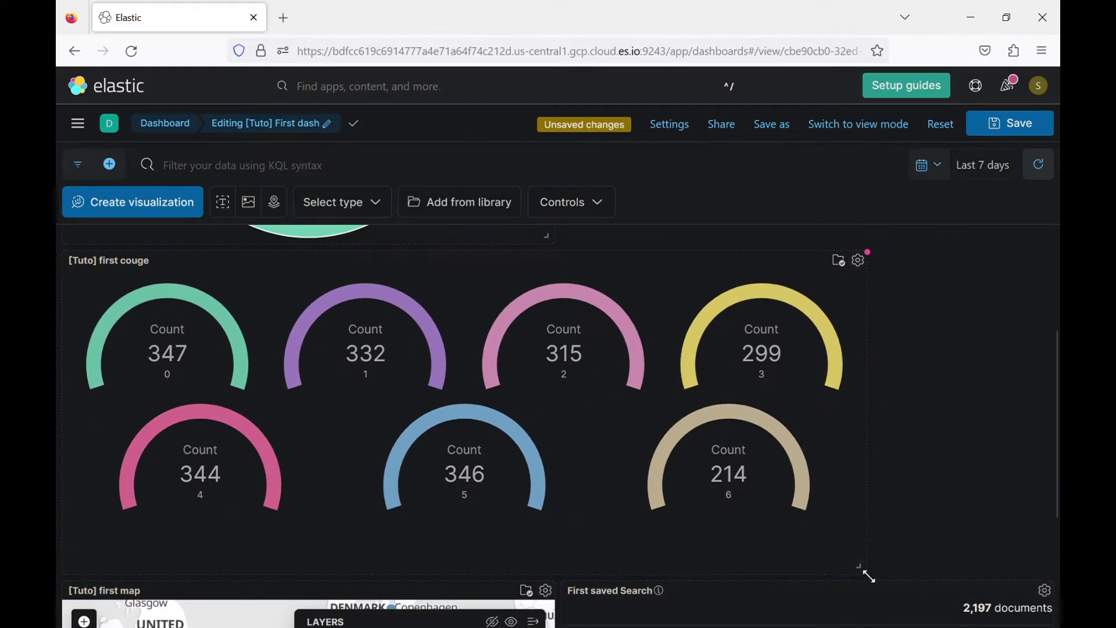
pyautogui.moveTo(869, 575); pyautogui.dragTo(1040, 578)
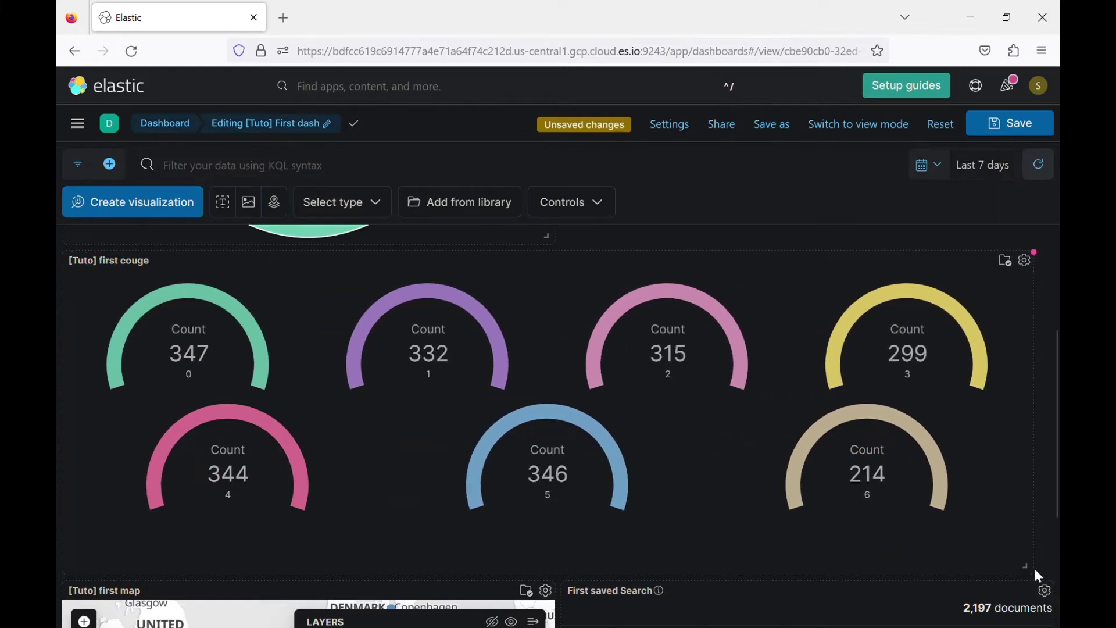
# Enlarge the map across the dashboard and set First saved Search full-width beneath it.
pyautogui.scroll(-4, 1039, 576)
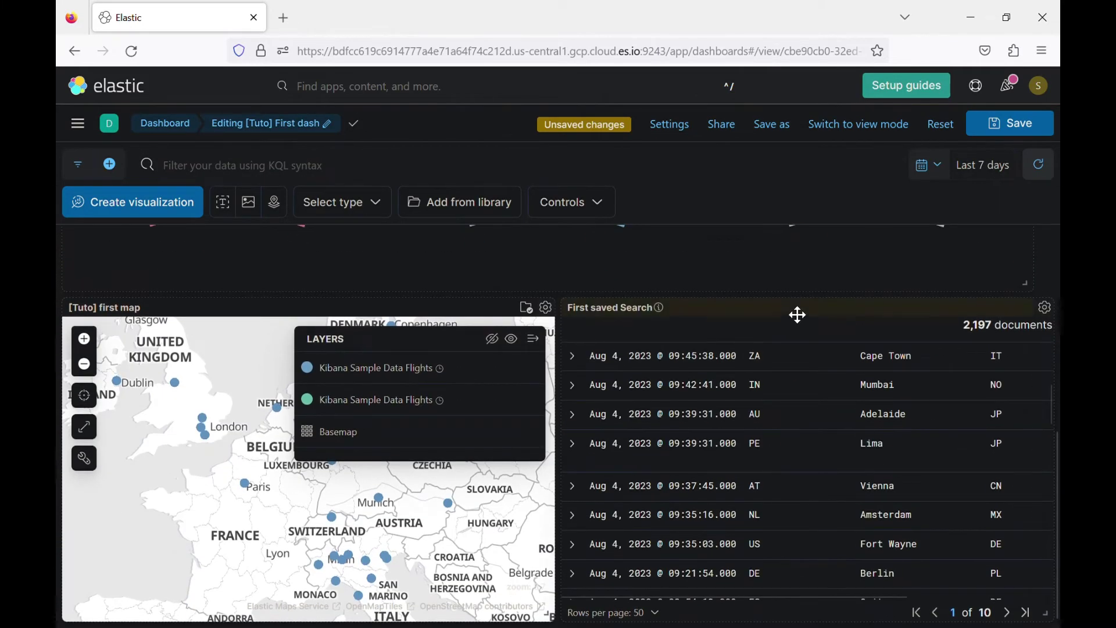
pyautogui.moveTo(798, 314); pyautogui.dragTo(628, 502)
pyautogui.moveTo(558, 293); pyautogui.dragTo(1045, 340)
pyautogui.moveTo(609, 366); pyautogui.dragTo(317, 366)
pyautogui.scroll(-1, 650, 425)
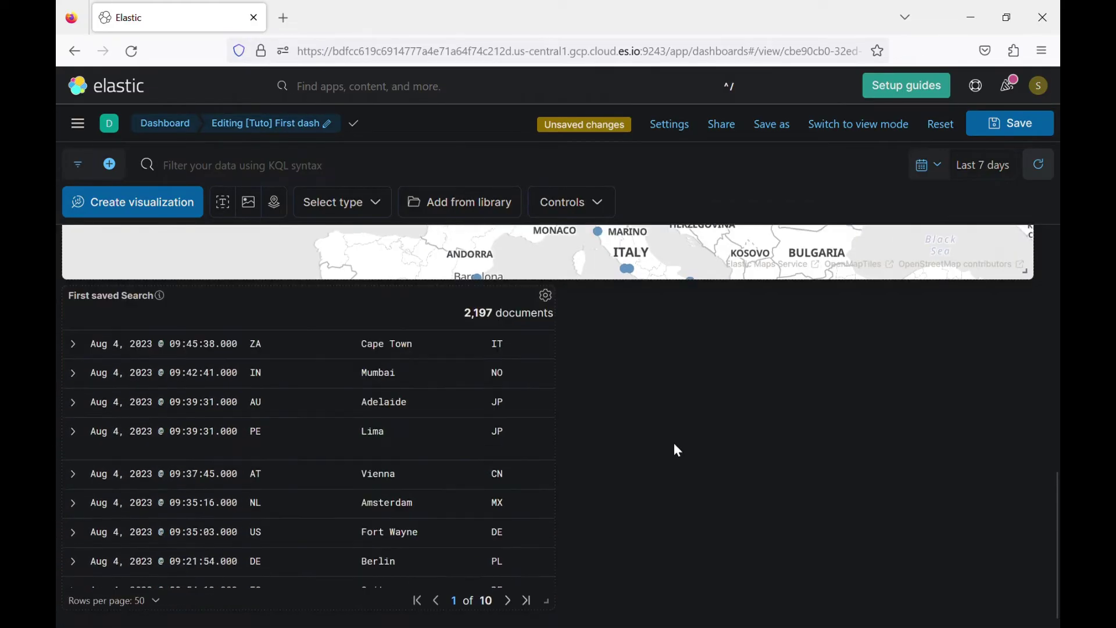
pyautogui.moveTo(556, 613); pyautogui.dragTo(866, 622)
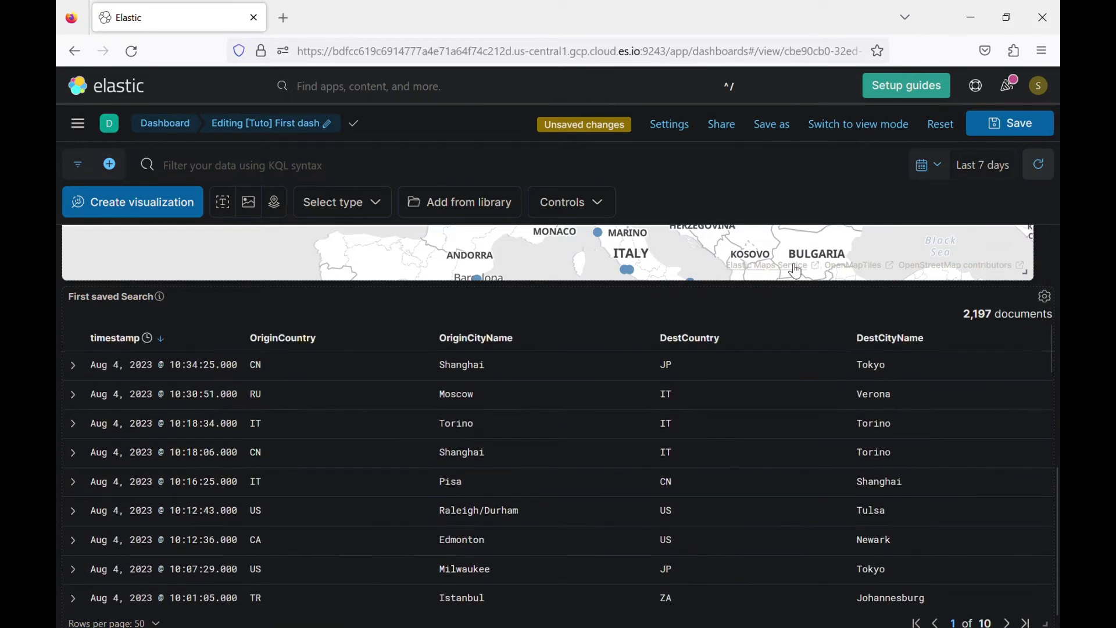
pyautogui.scroll(10, 793, 270)
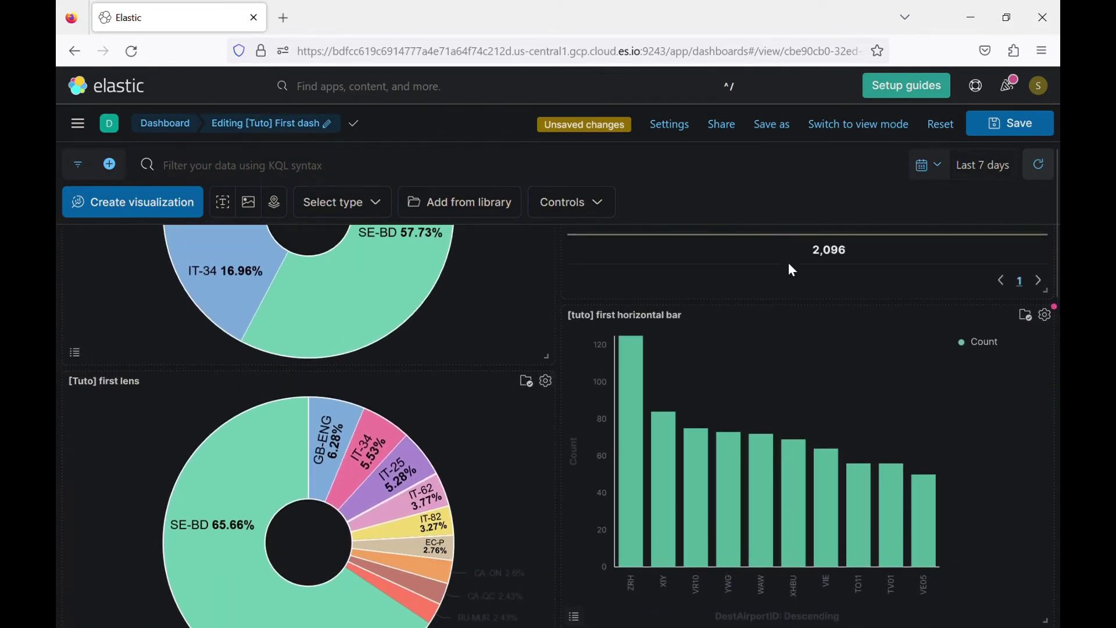
pyautogui.scroll(5, 779, 347)
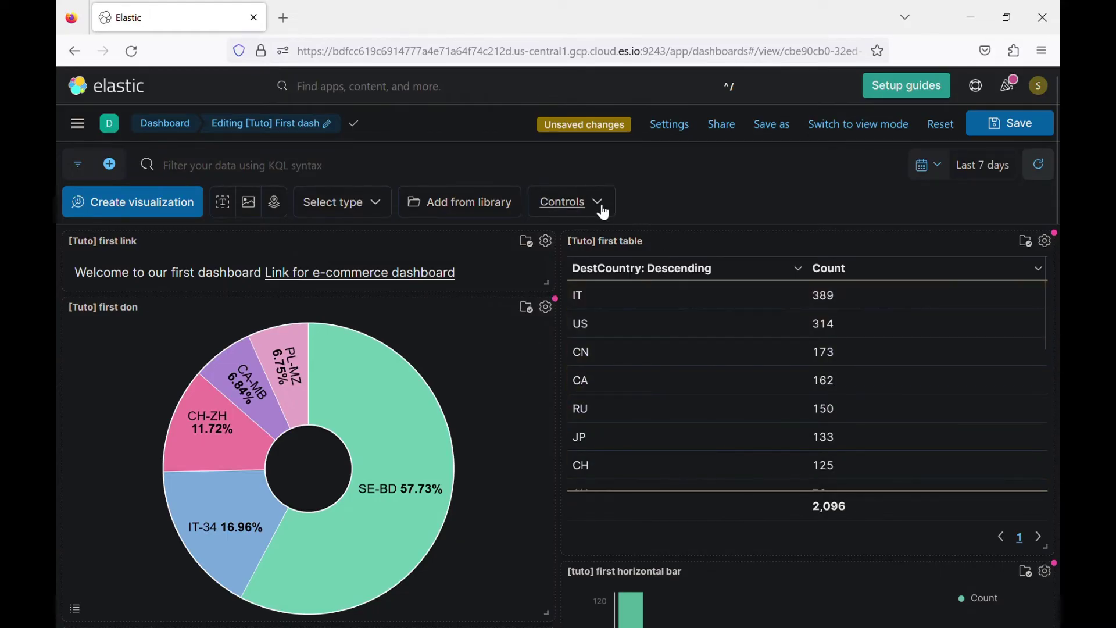
# Add an options-list control on the DestCountry field, found by searching 'des'.
pyautogui.click(582, 206)
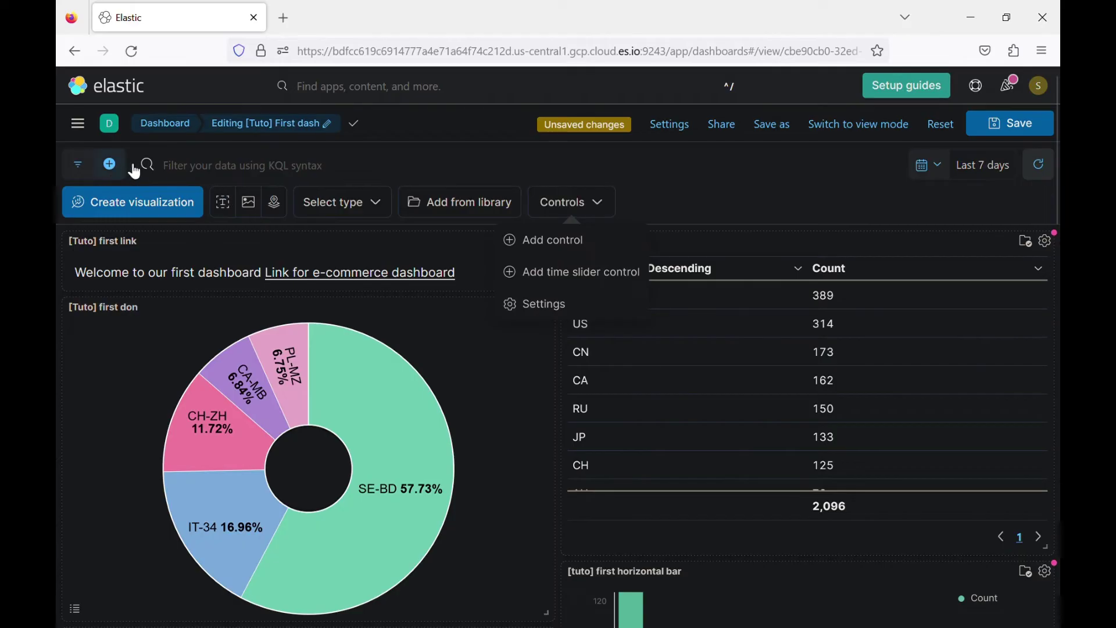
pyautogui.click(560, 247)
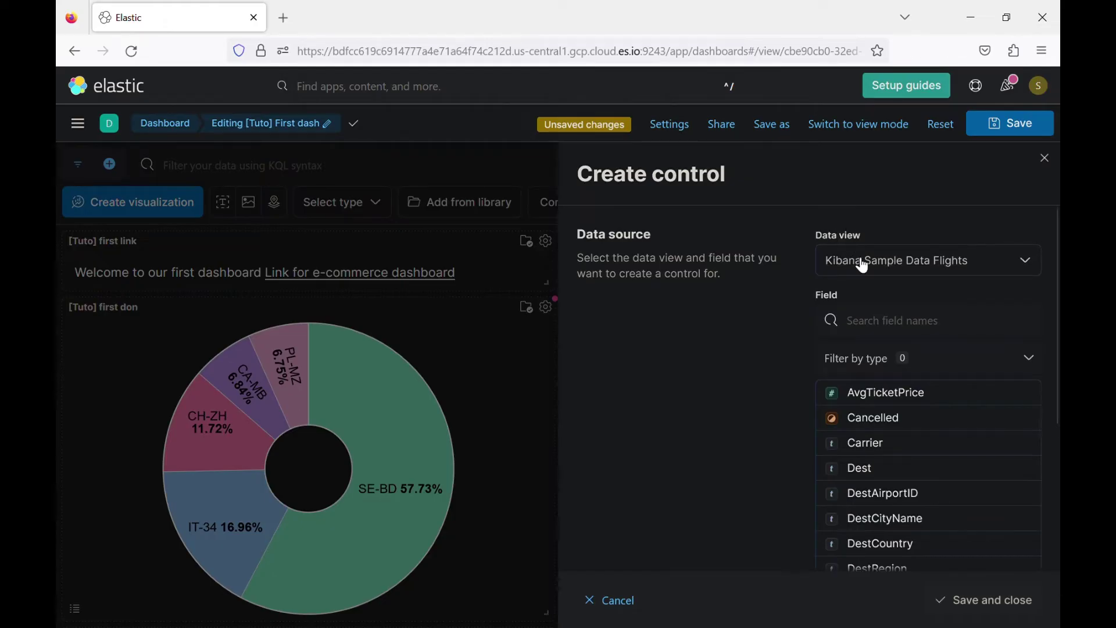
pyautogui.click(891, 332)
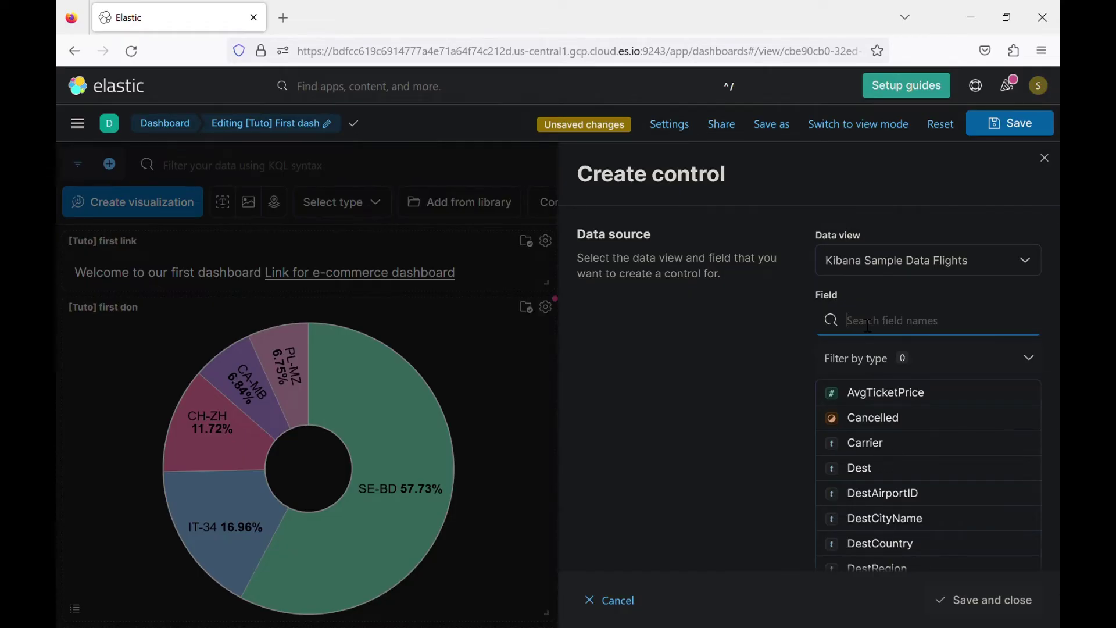
pyautogui.write('des')
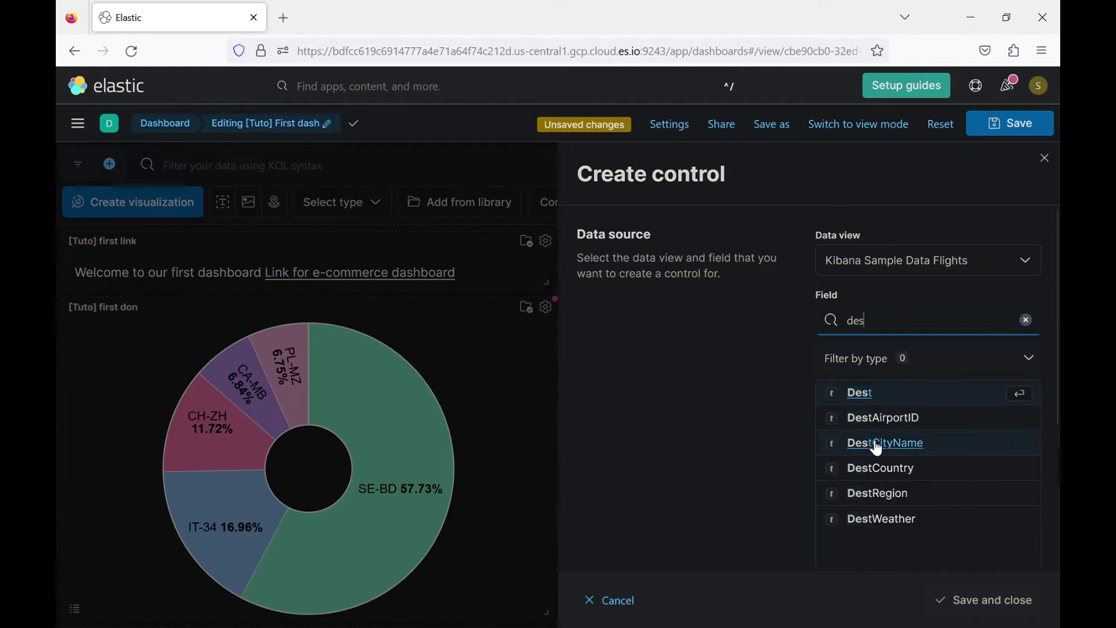
pyautogui.click(881, 468)
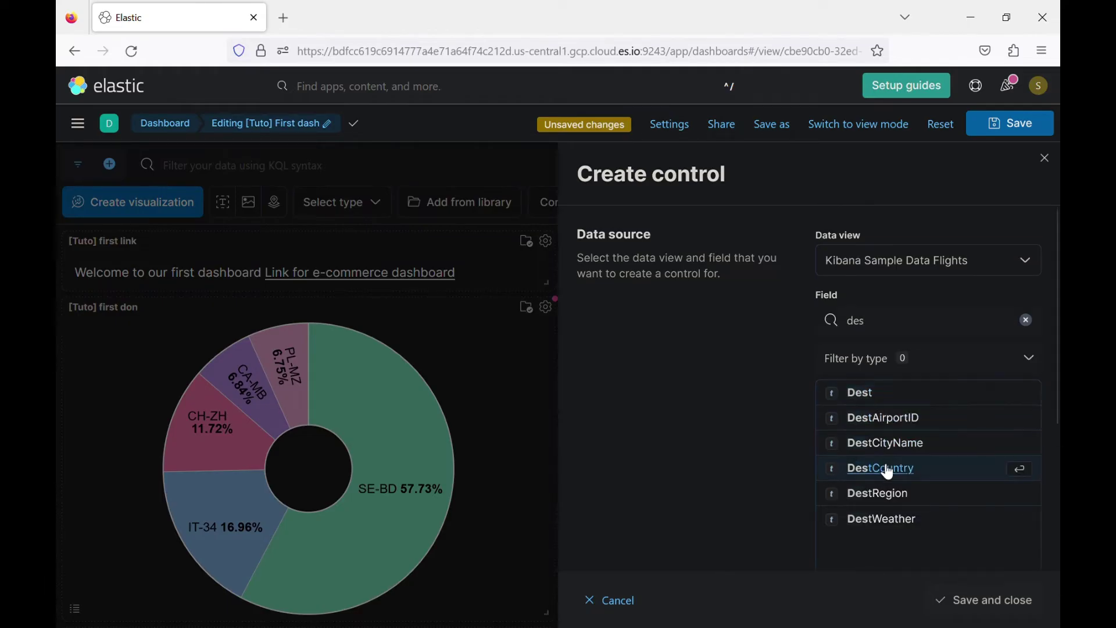
pyautogui.click(988, 611)
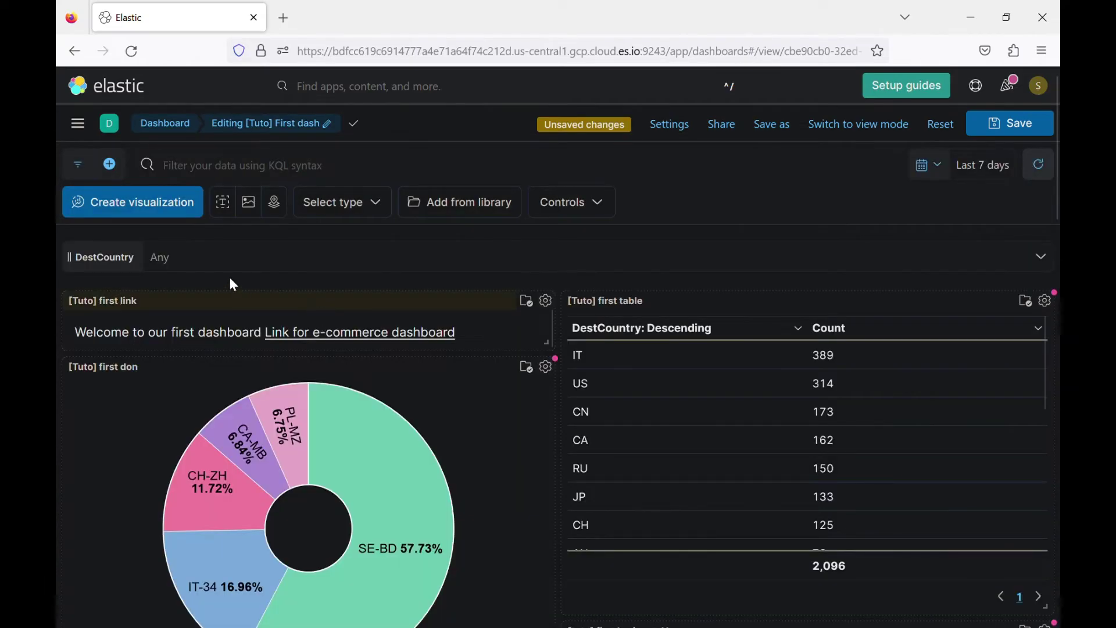
# Select AR and ZA in the DestCountry control and review the filtered panels.
pyautogui.moveTo(330, 264)
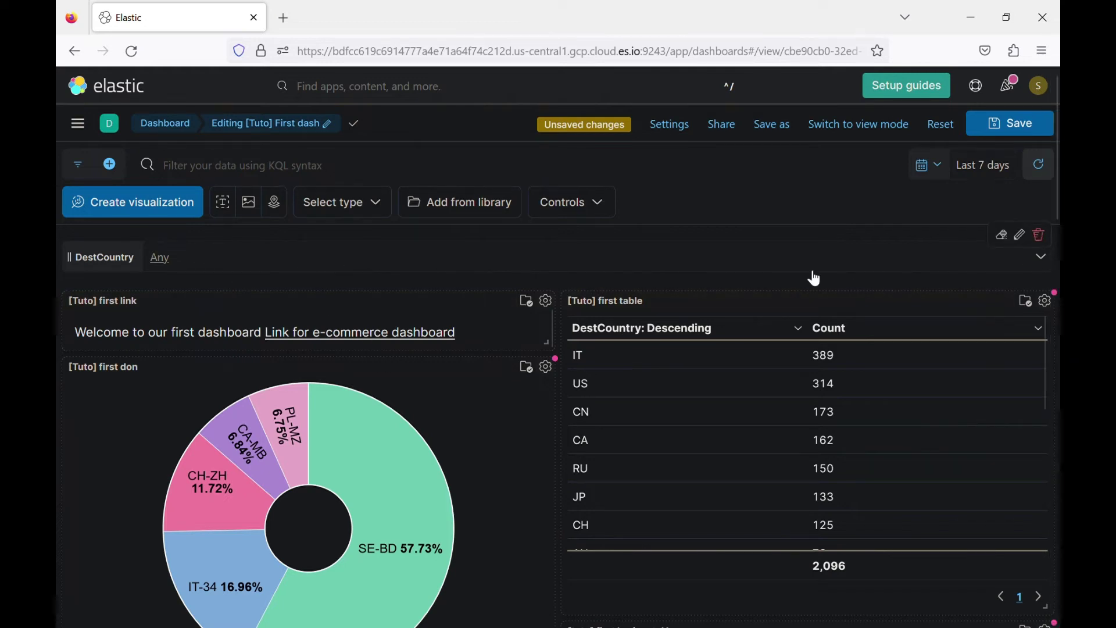
pyautogui.click(221, 260)
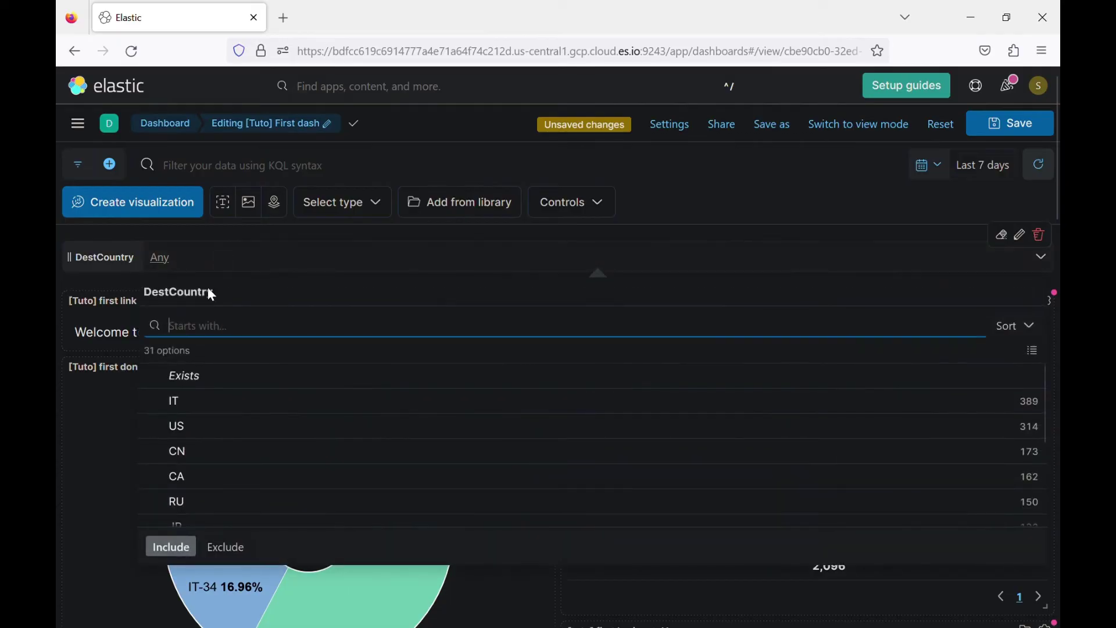
pyautogui.scroll(-5, 215, 463)
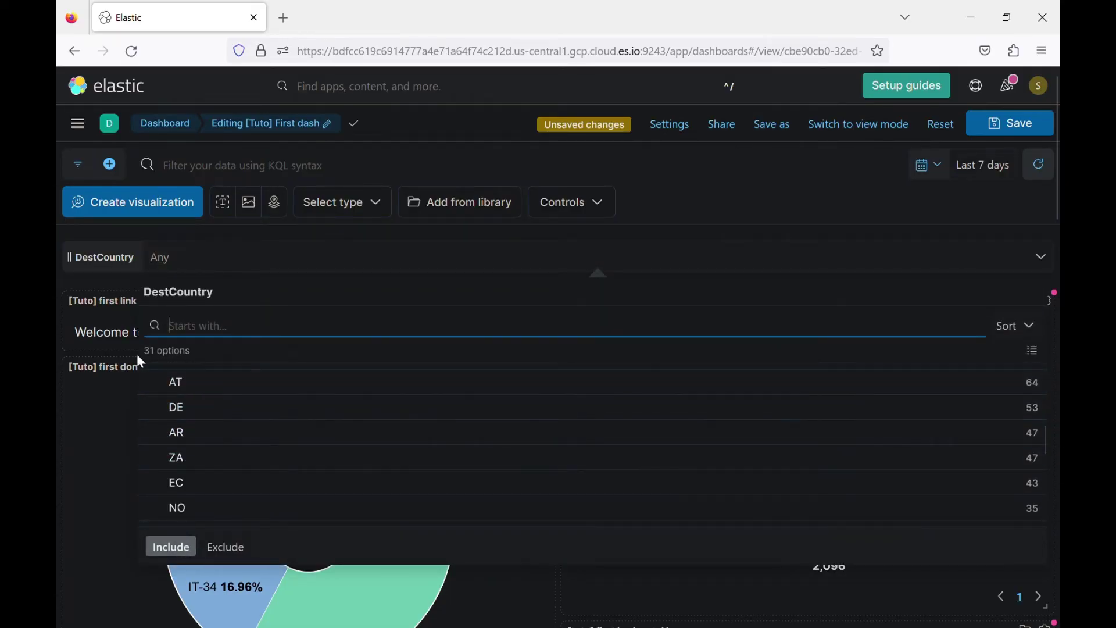
pyautogui.click(223, 434)
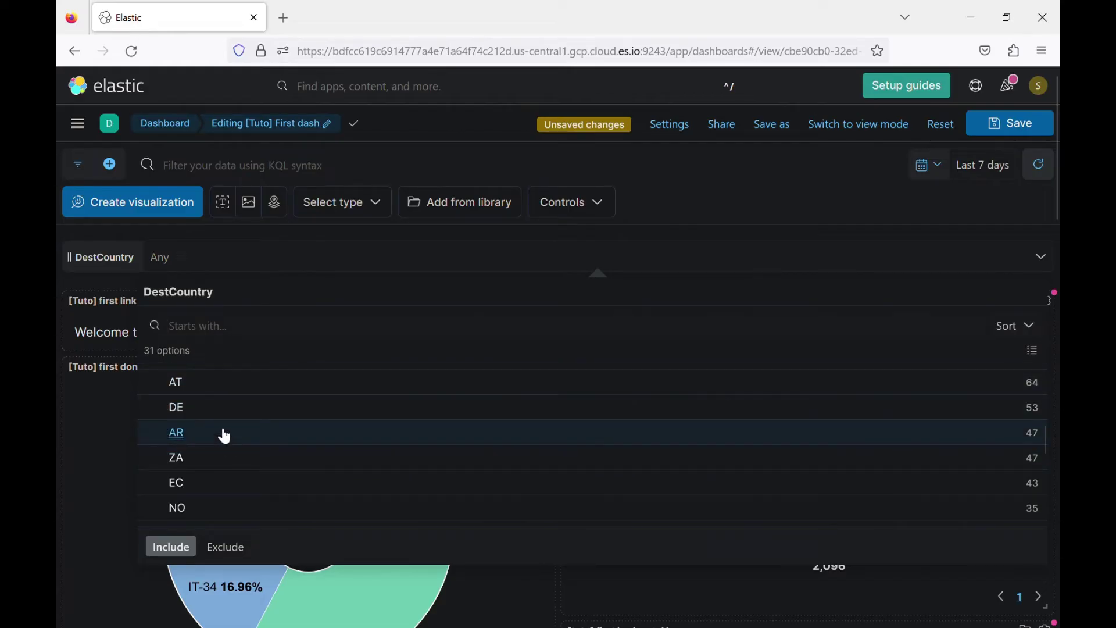
pyautogui.click(217, 462)
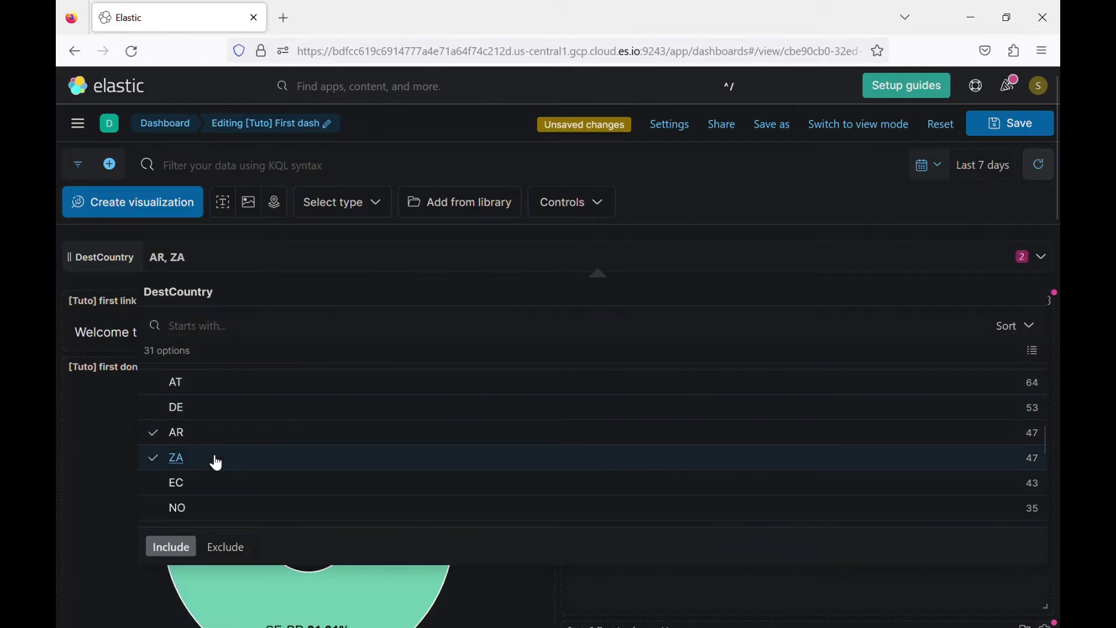
pyautogui.click(792, 256)
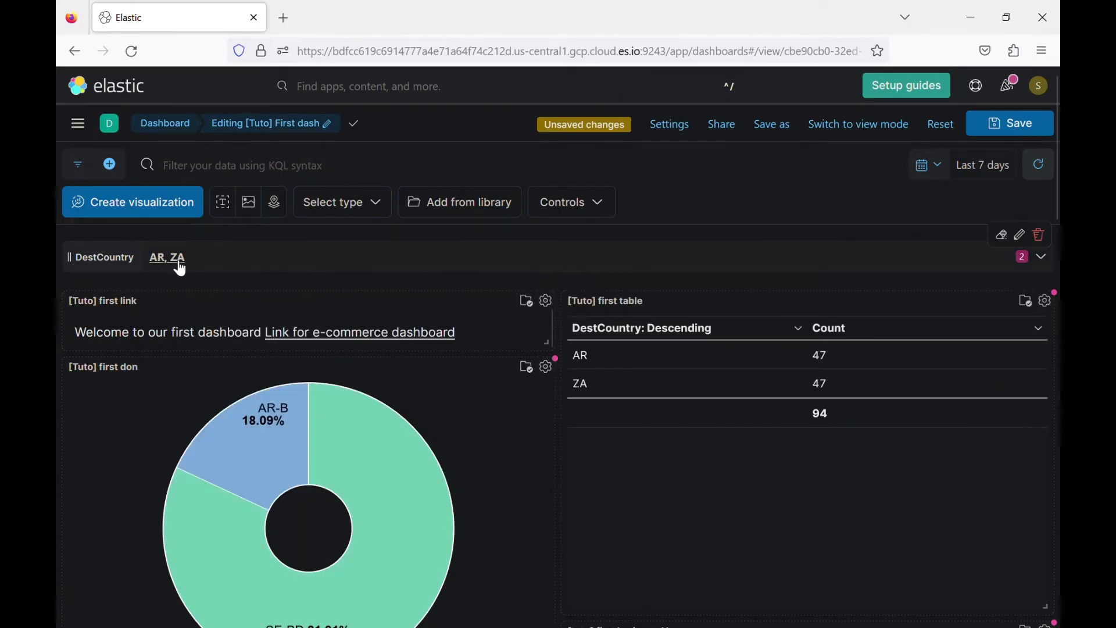
pyautogui.scroll(-1, 358, 439)
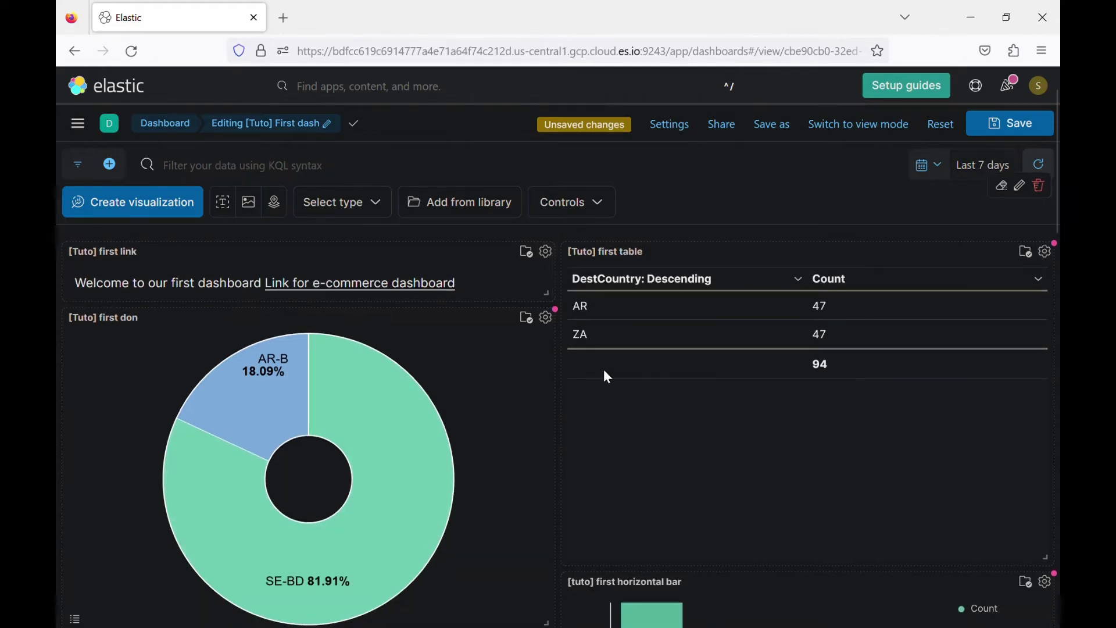
pyautogui.scroll(-5, 506, 511)
pyautogui.scroll(-8, 505, 511)
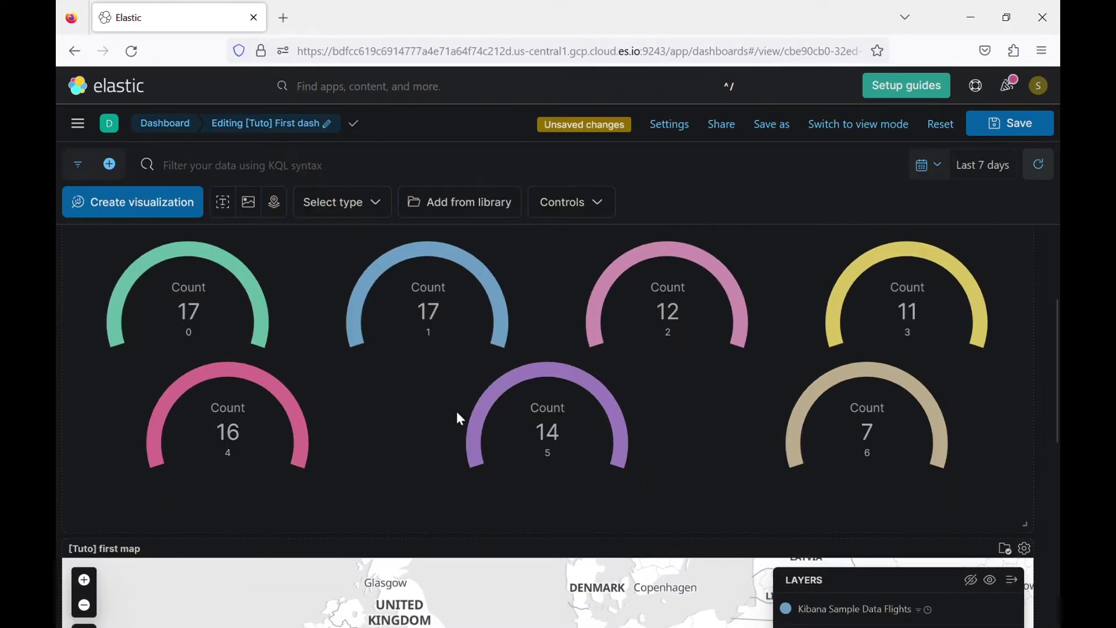
pyautogui.scroll(10, 419, 451)
pyautogui.scroll(3, 435, 559)
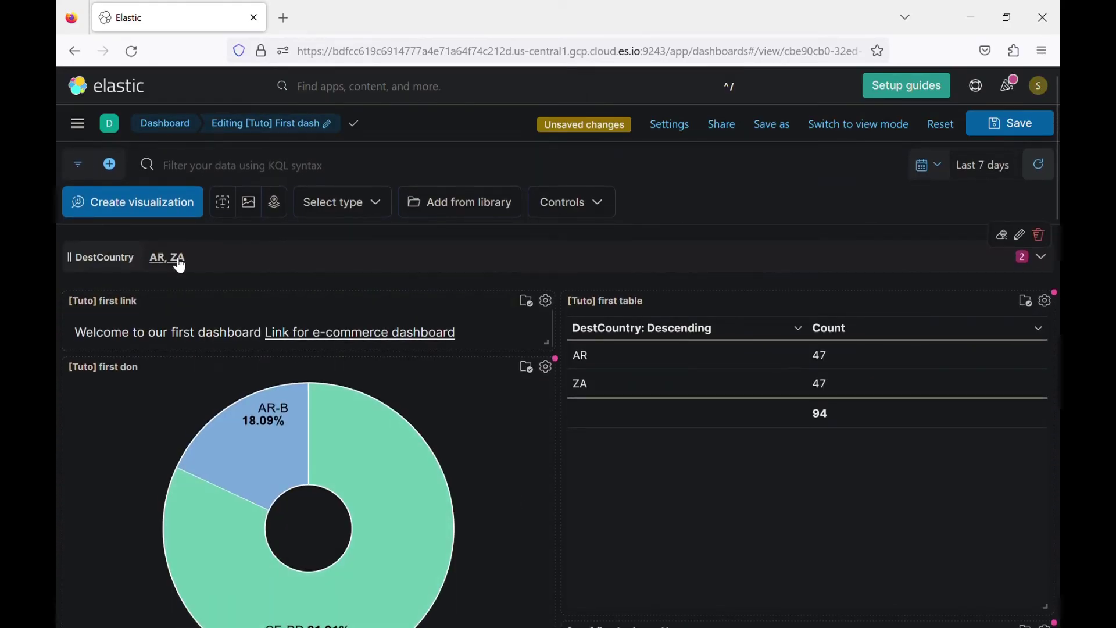
# Delete the DestCountry control and add a new DestCountry control by searching 'dest'.
pyautogui.click(1040, 236)
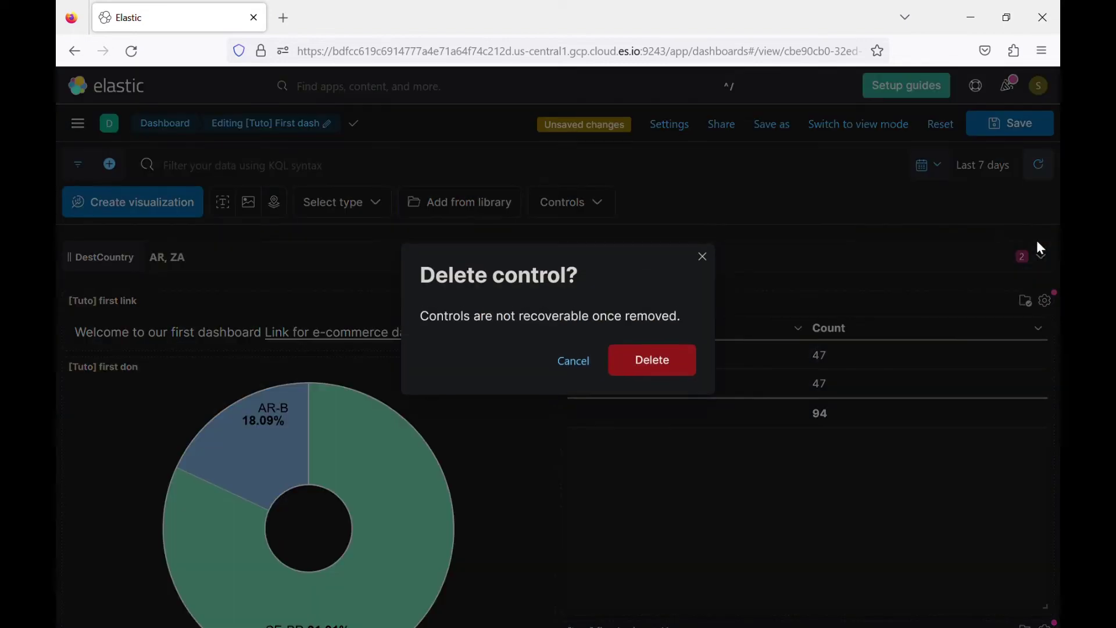
pyautogui.click(662, 355)
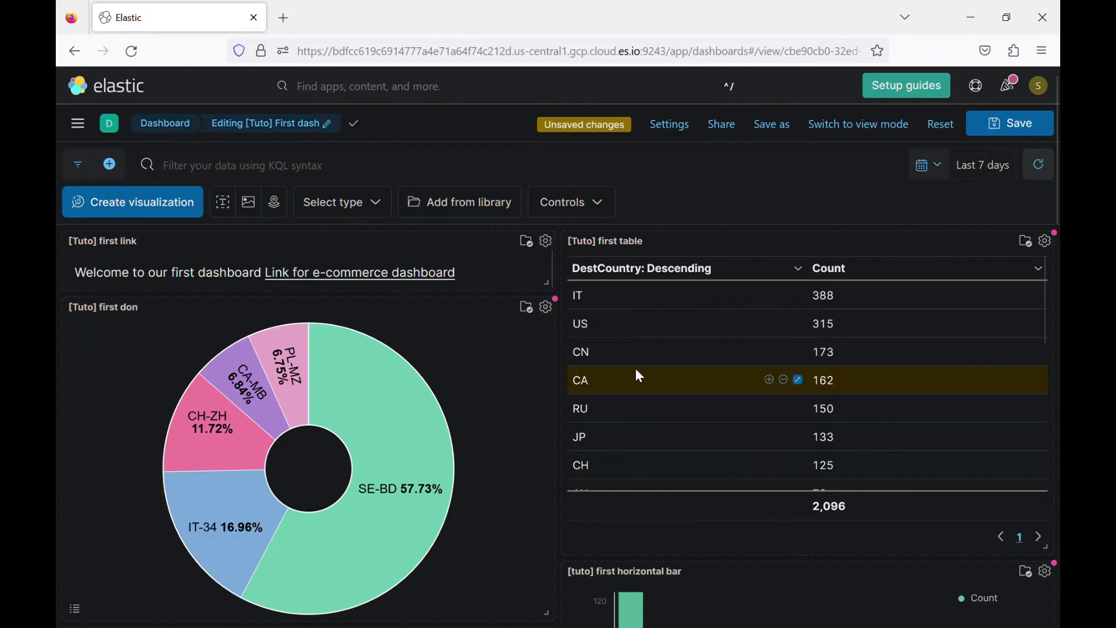
pyautogui.click(570, 206)
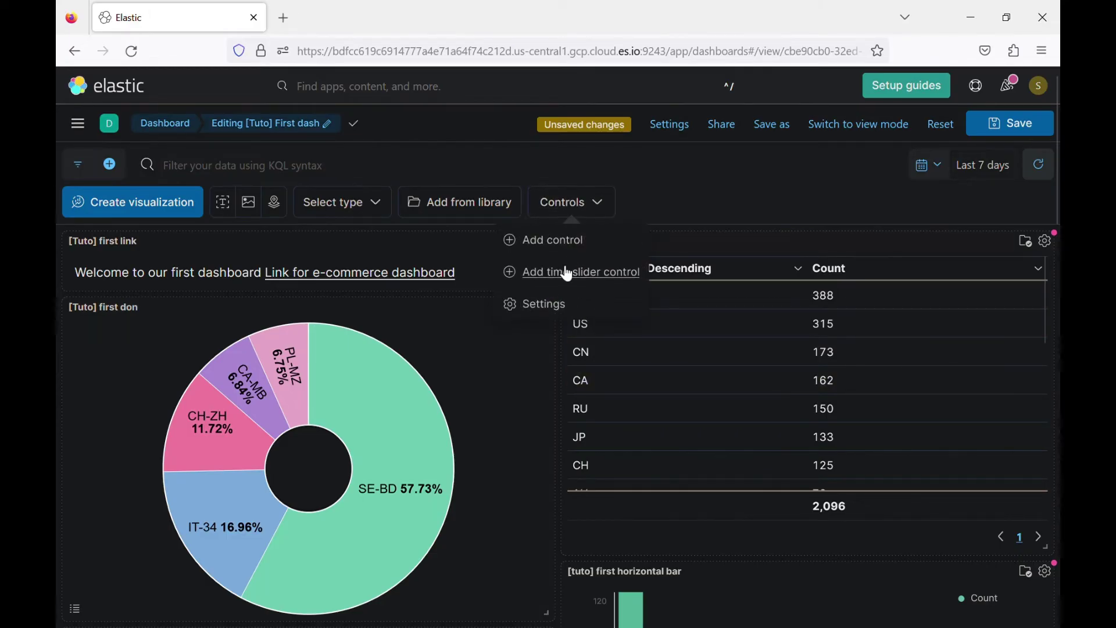
pyautogui.click(558, 240)
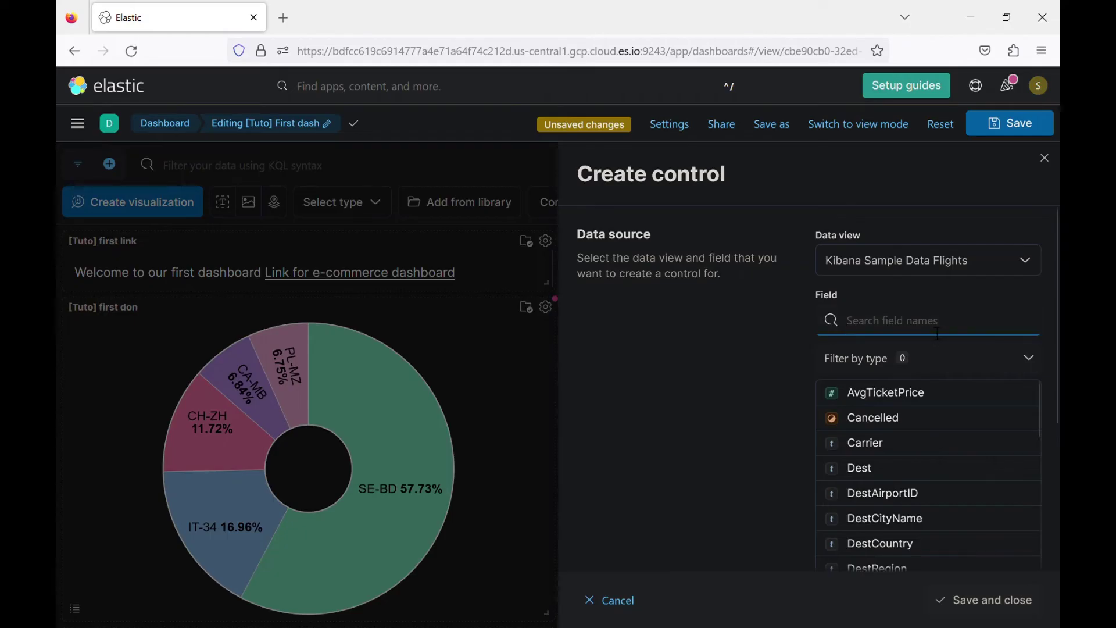
pyautogui.write('dest')
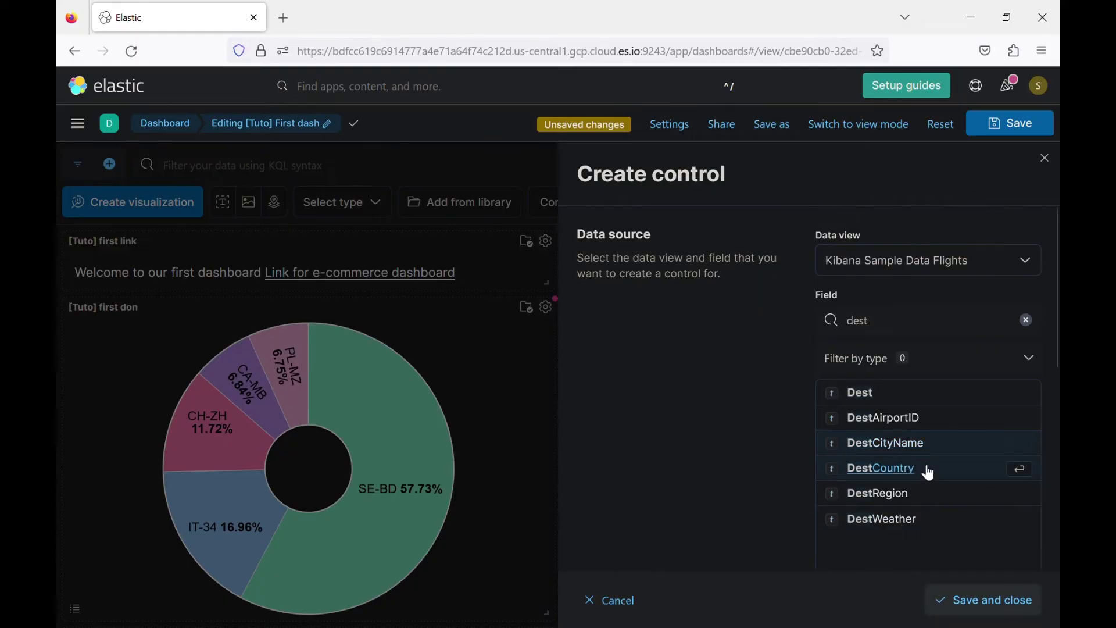
pyautogui.click(973, 601)
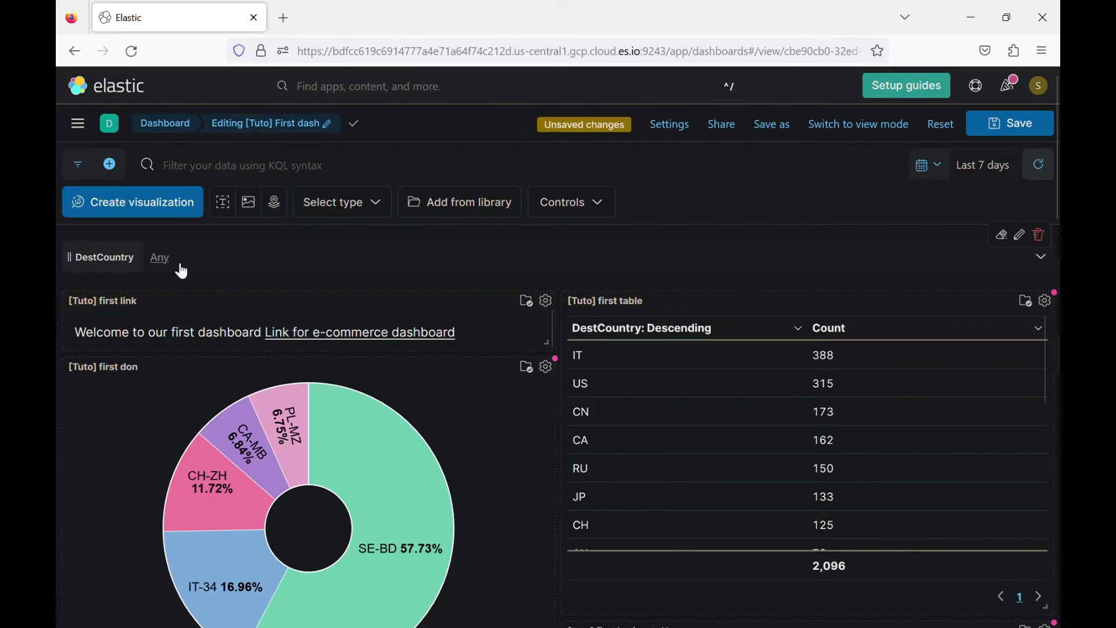
pyautogui.click(1015, 125)
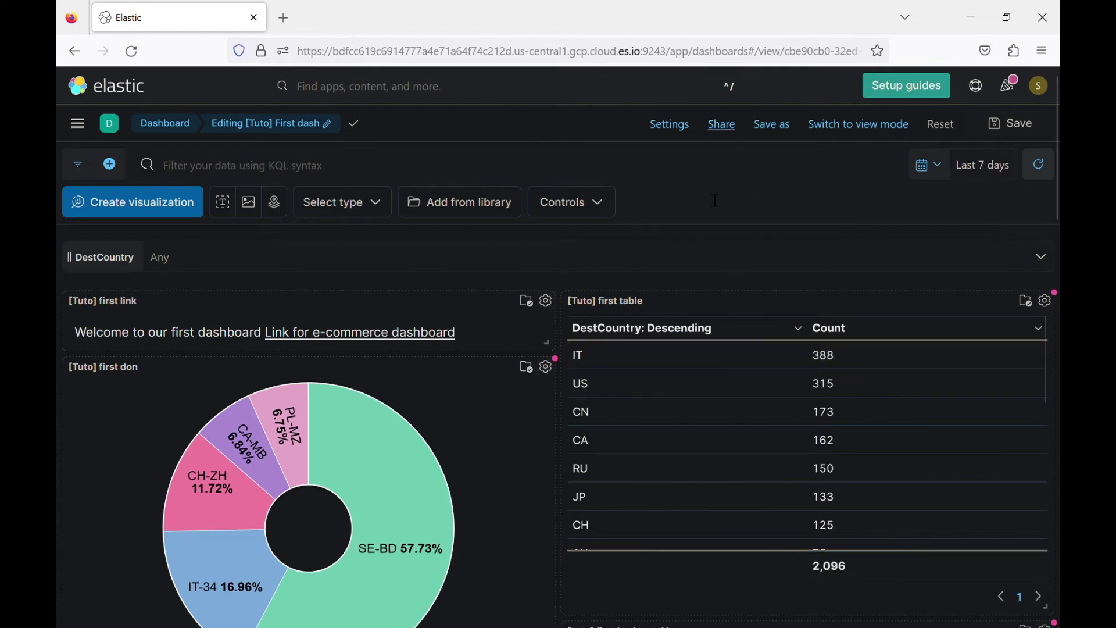
pyautogui.scroll(-20, 678, 289)
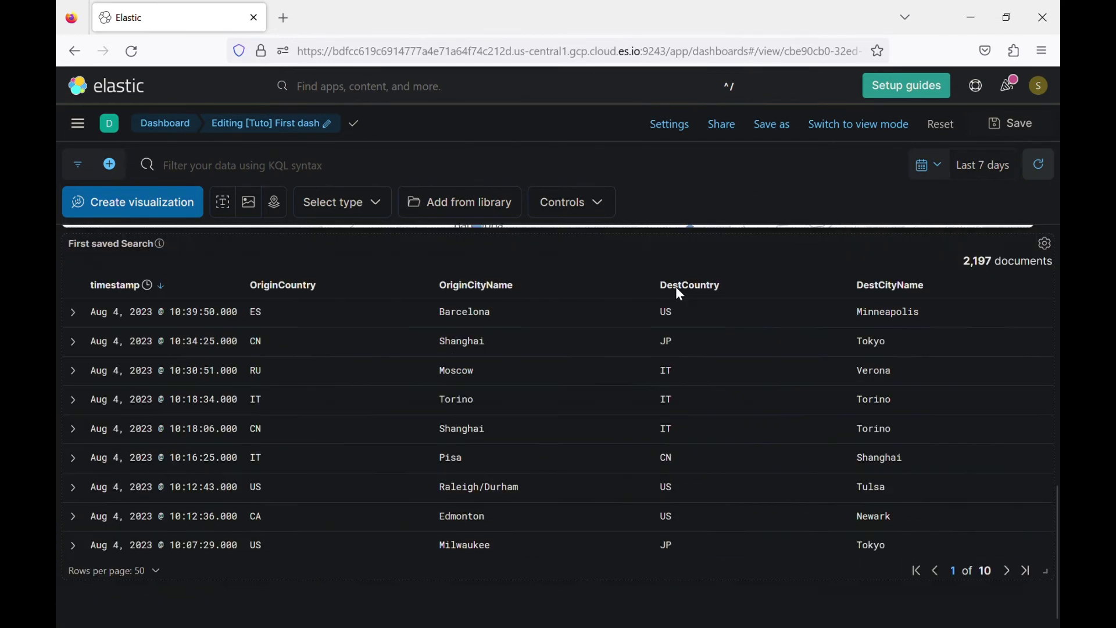
pyautogui.scroll(20, 678, 291)
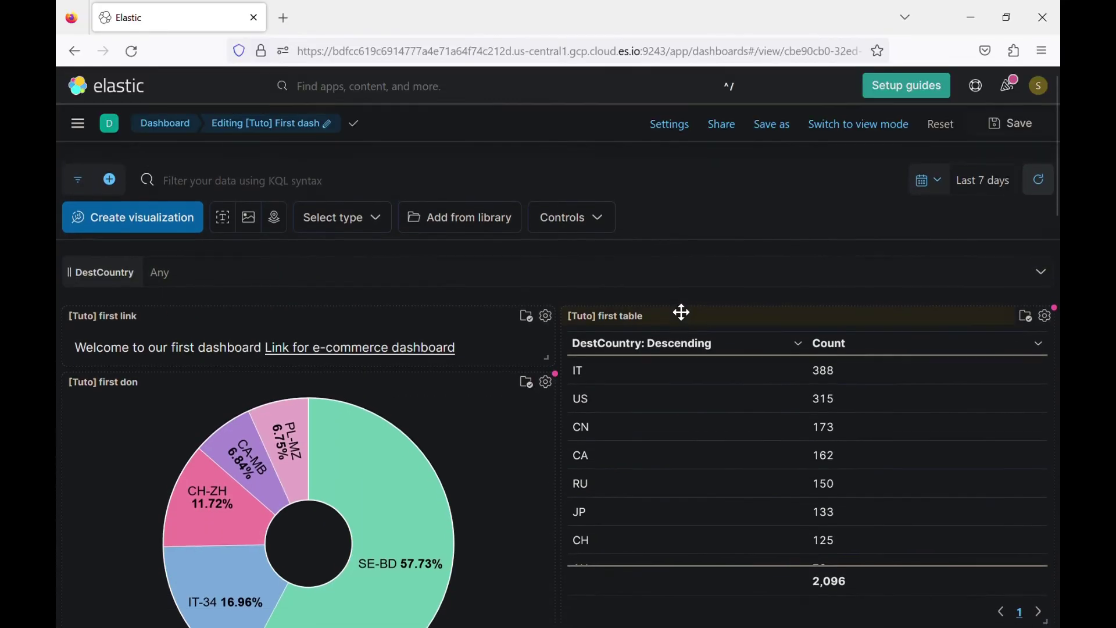
pyautogui.scroll(-1, 682, 313)
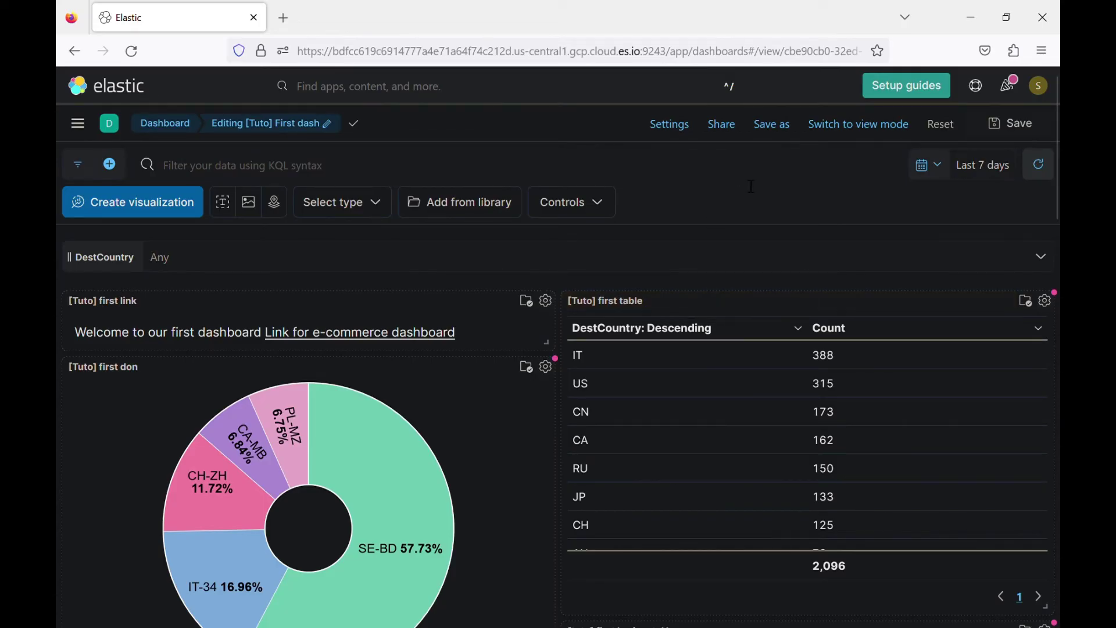
# Look through Share's Embed code and PDF Reports options, then generate a PDF report.
pyautogui.click(728, 126)
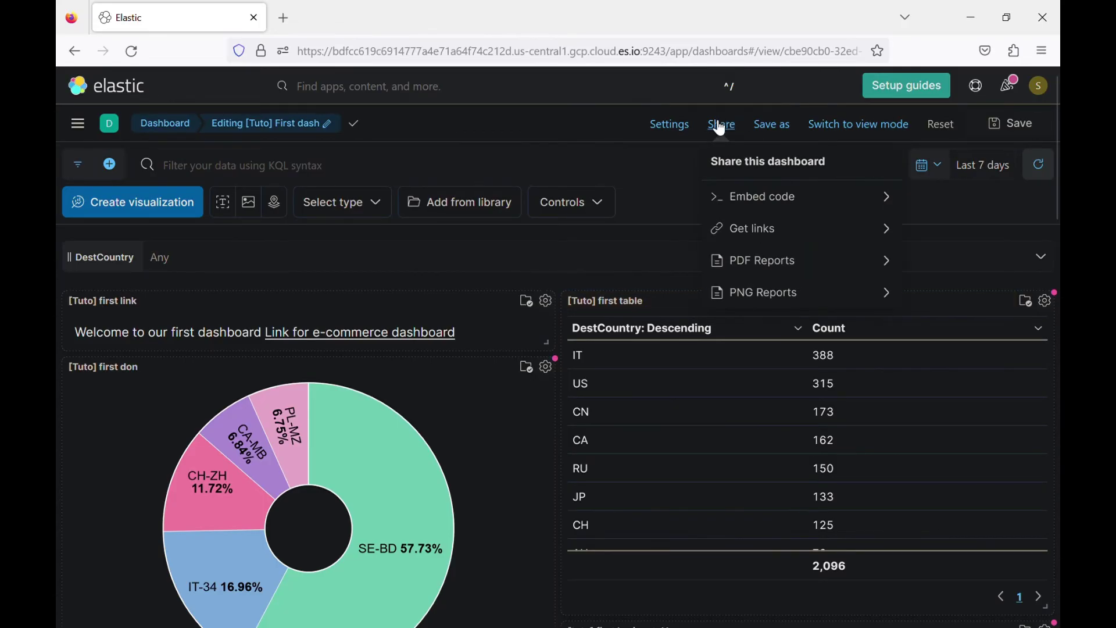
pyautogui.click(829, 198)
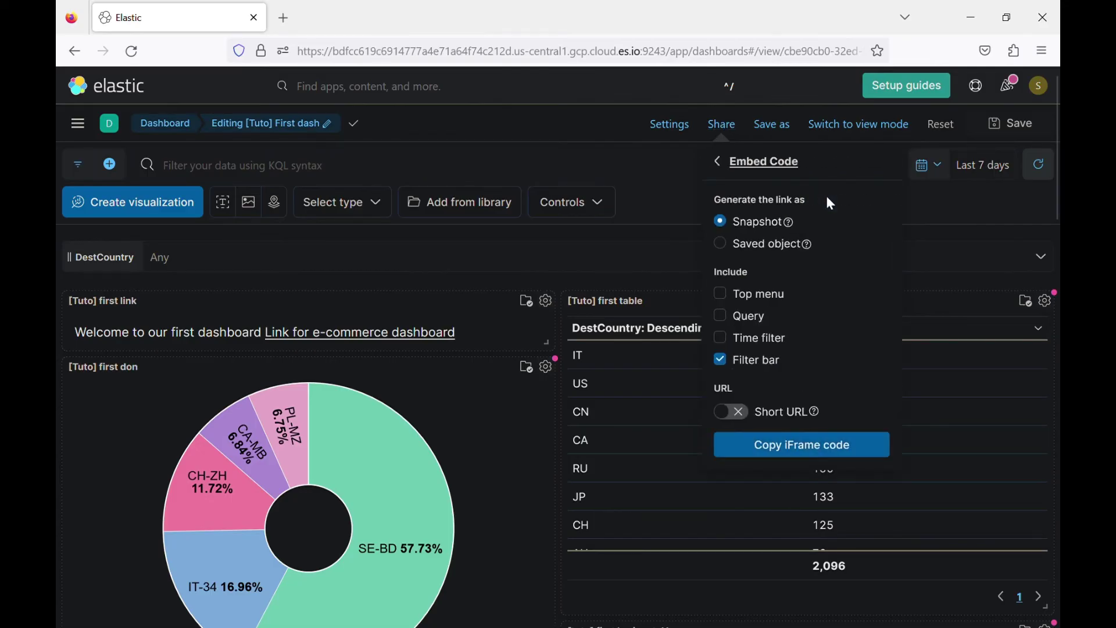
pyautogui.click(719, 164)
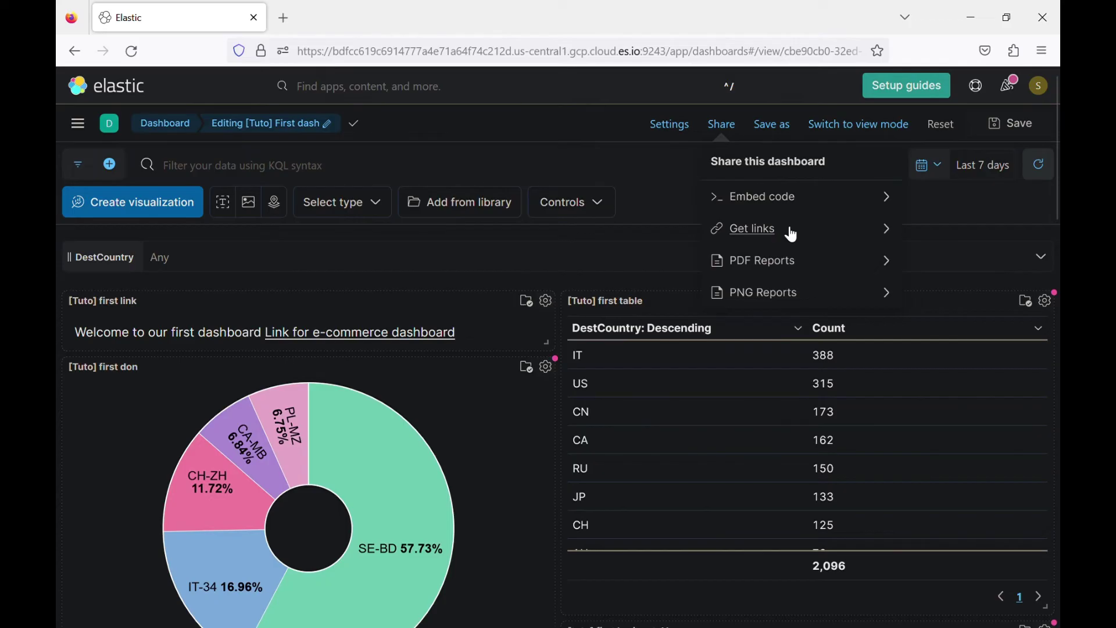
pyautogui.click(779, 260)
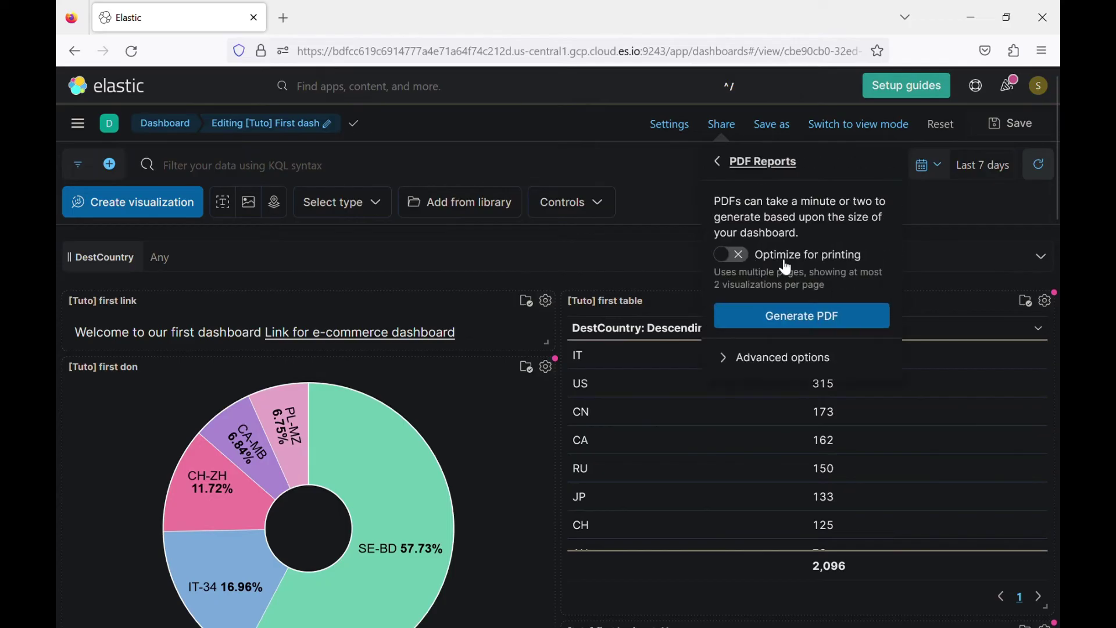
pyautogui.click(719, 162)
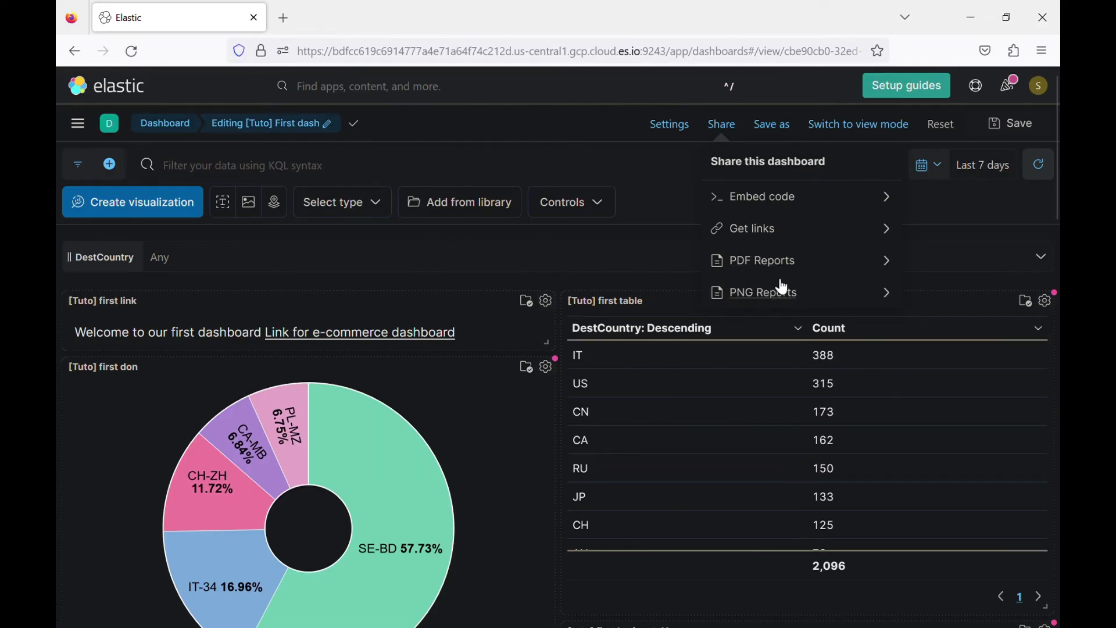
pyautogui.click(765, 260)
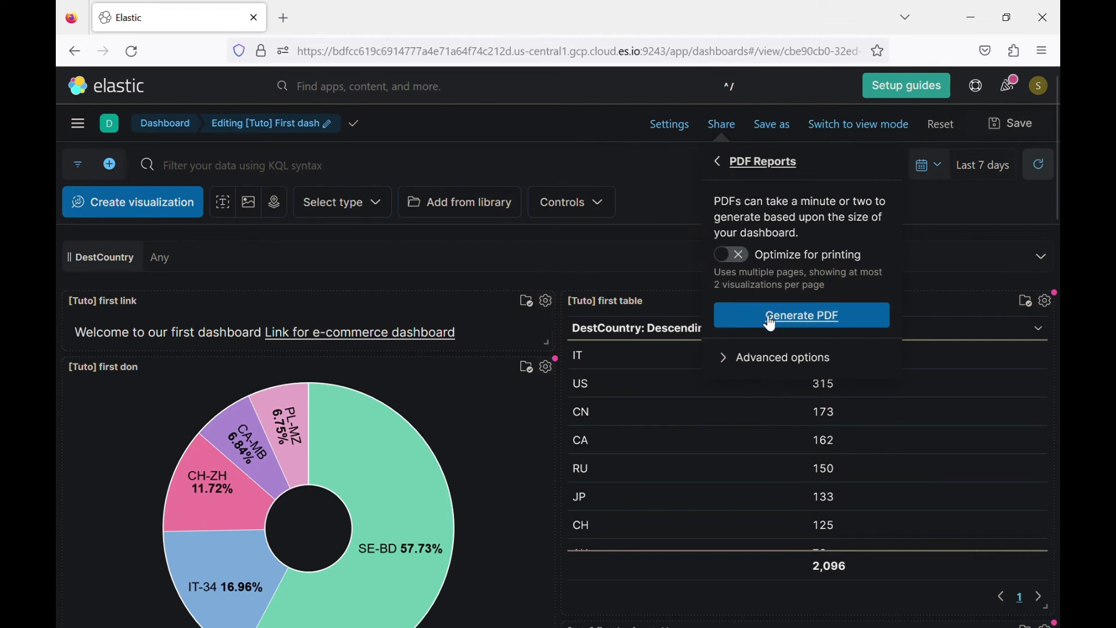
pyautogui.click(837, 323)
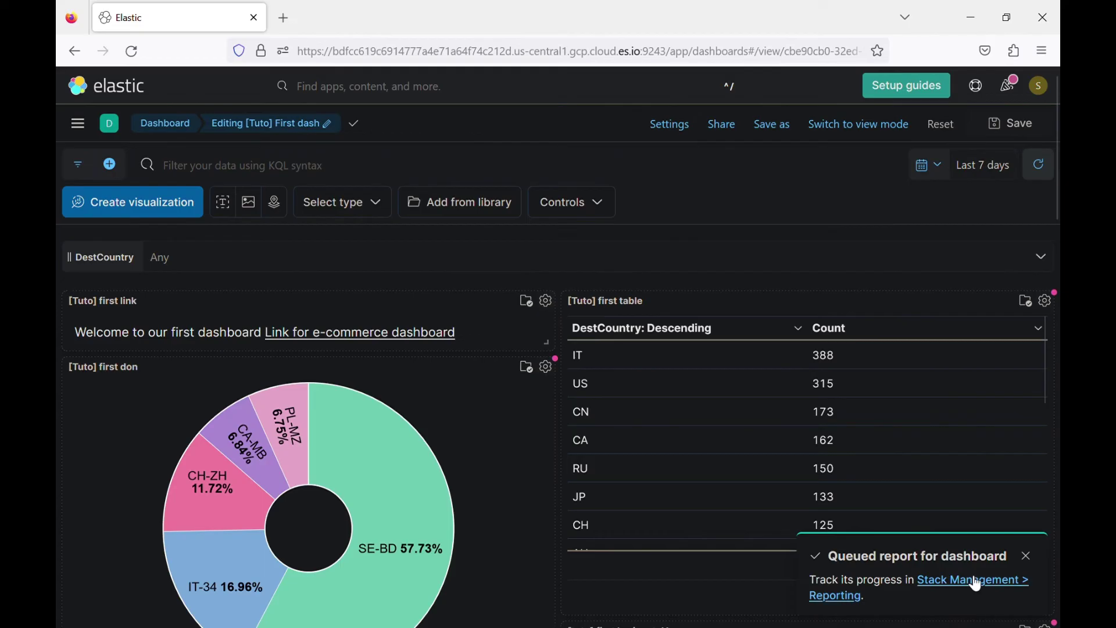
# Go to Stack Management > Reporting to see the [Tuto] First dash PDF report marked Failed.
pyautogui.click(82, 130)
pyautogui.click(139, 420)
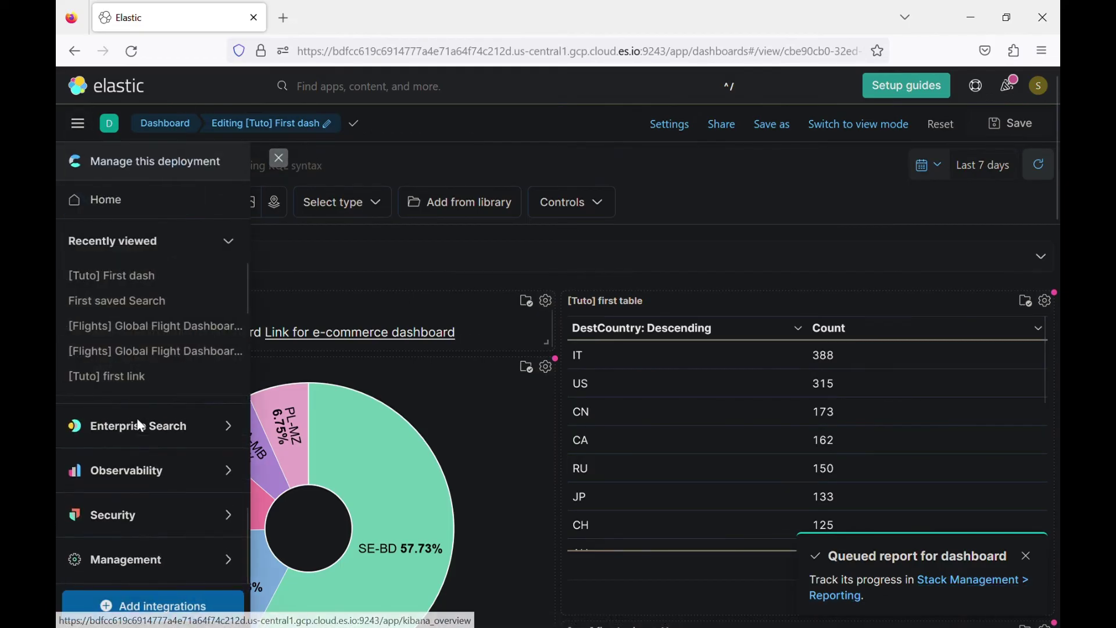
pyautogui.click(142, 564)
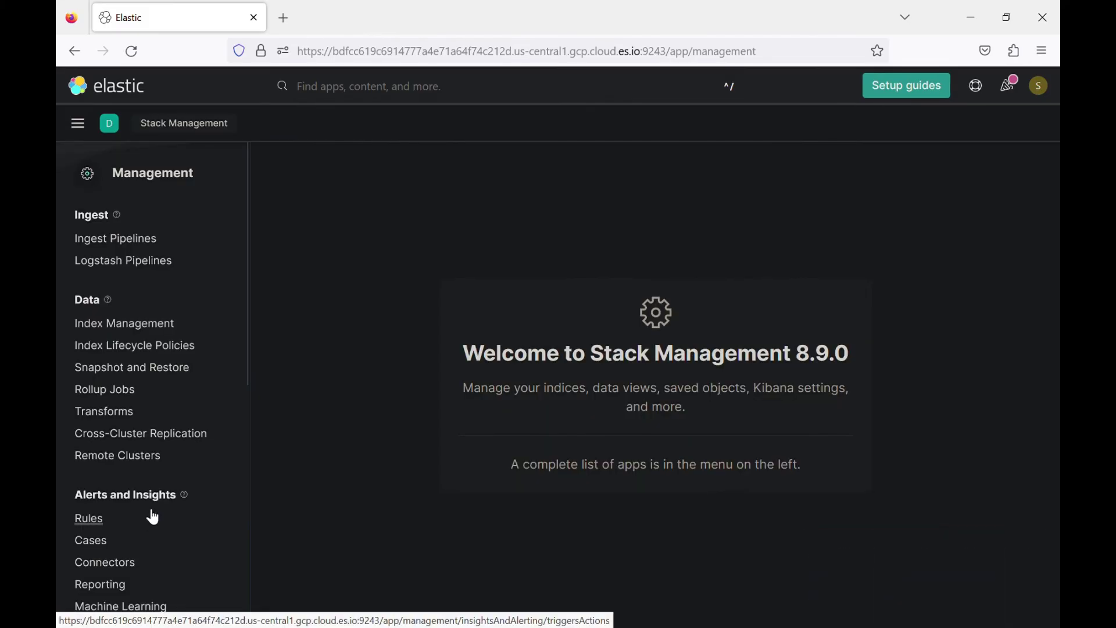
pyautogui.scroll(-3, 145, 468)
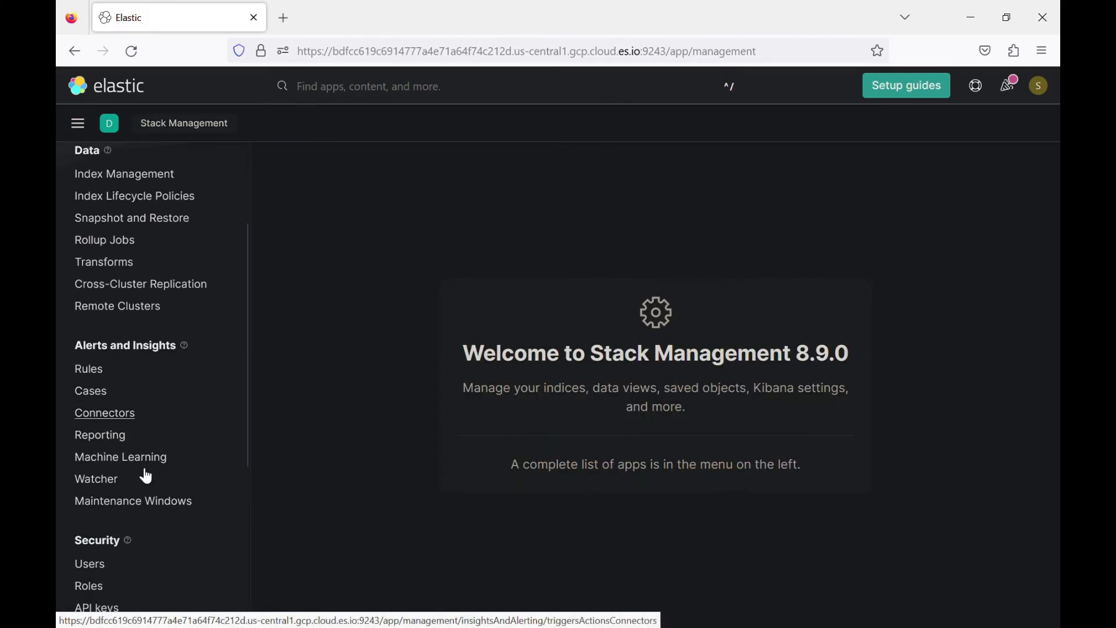
pyautogui.click(109, 440)
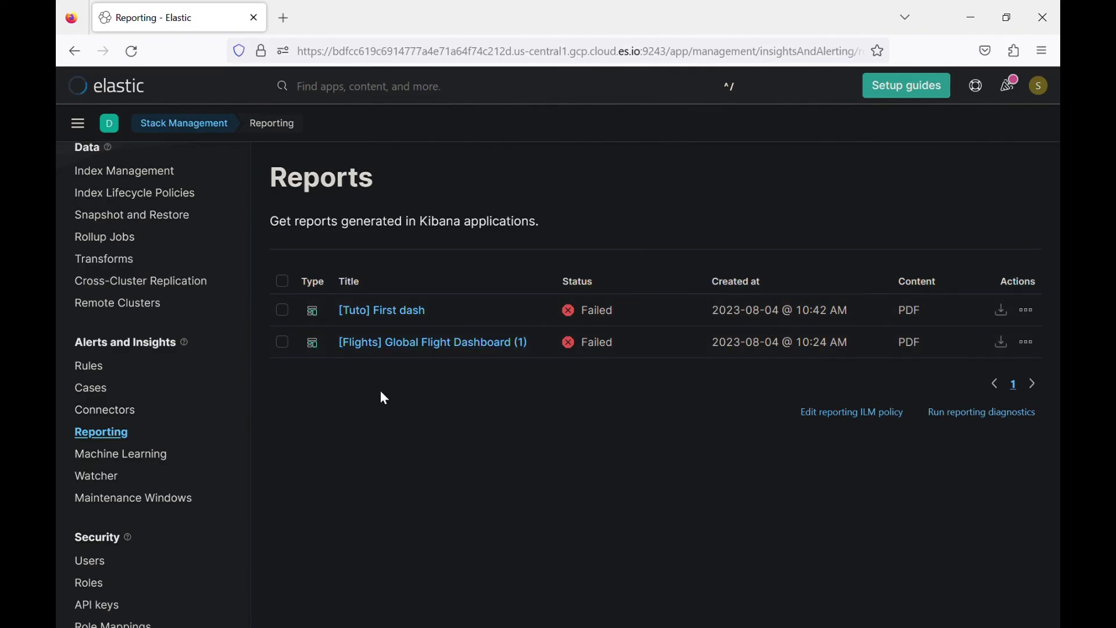
# Open the First saved Search in Discover.
pyautogui.click(75, 123)
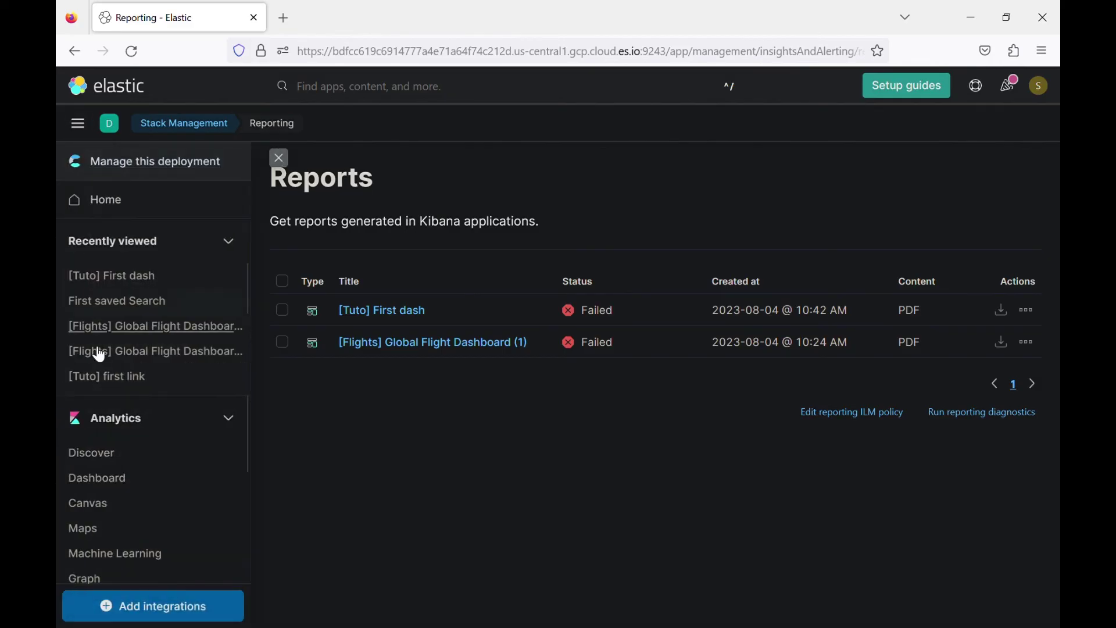
pyautogui.scroll(-3, 104, 460)
pyautogui.scroll(-1, 105, 463)
pyautogui.scroll(3, 105, 464)
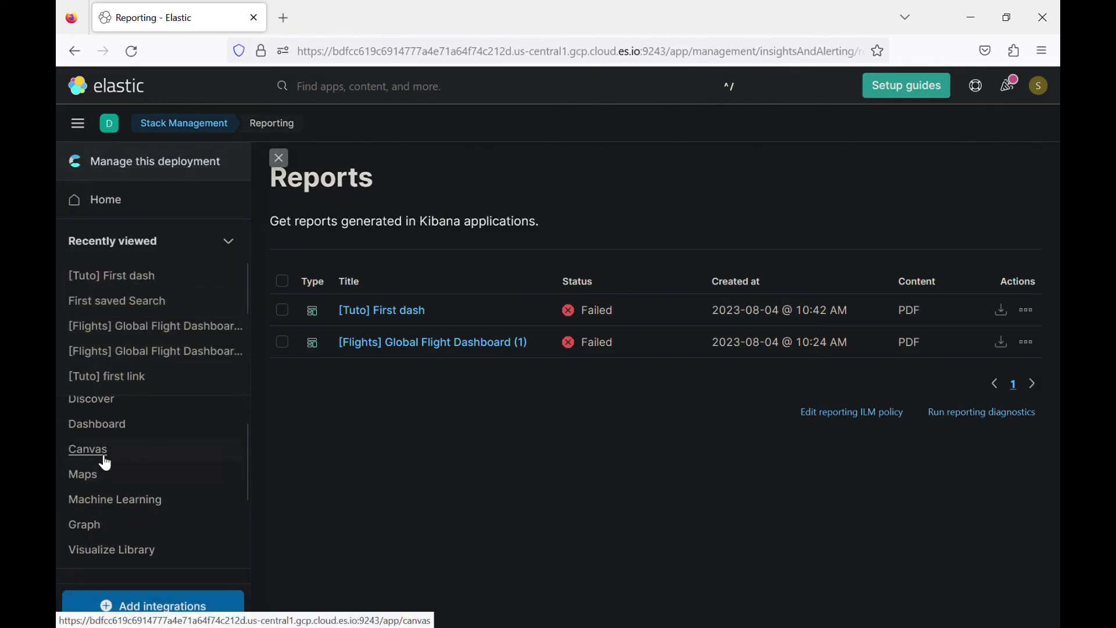
pyautogui.scroll(1, 105, 464)
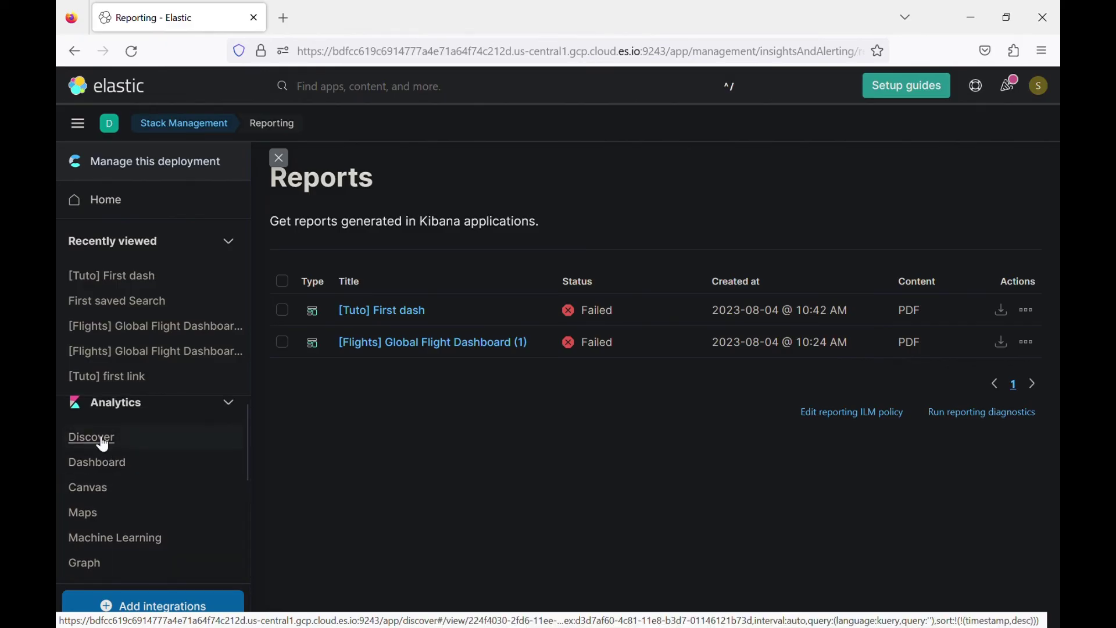
pyautogui.click(93, 436)
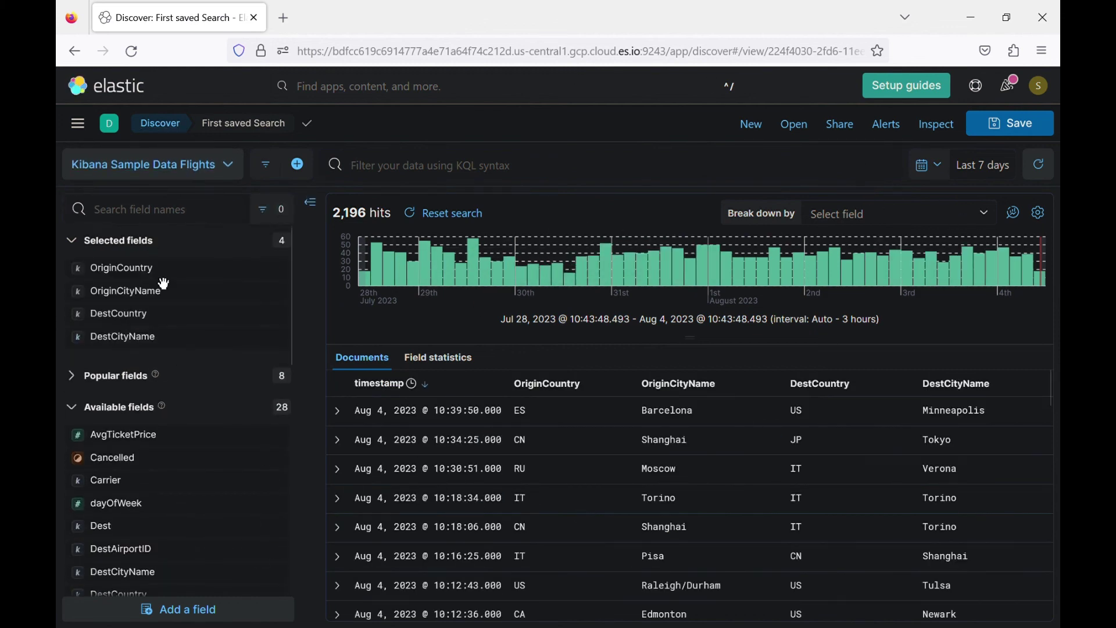
# Start a new visualization from the Visualize Library to see the Lens, Maps, TSVB and Custom options.
pyautogui.click(77, 123)
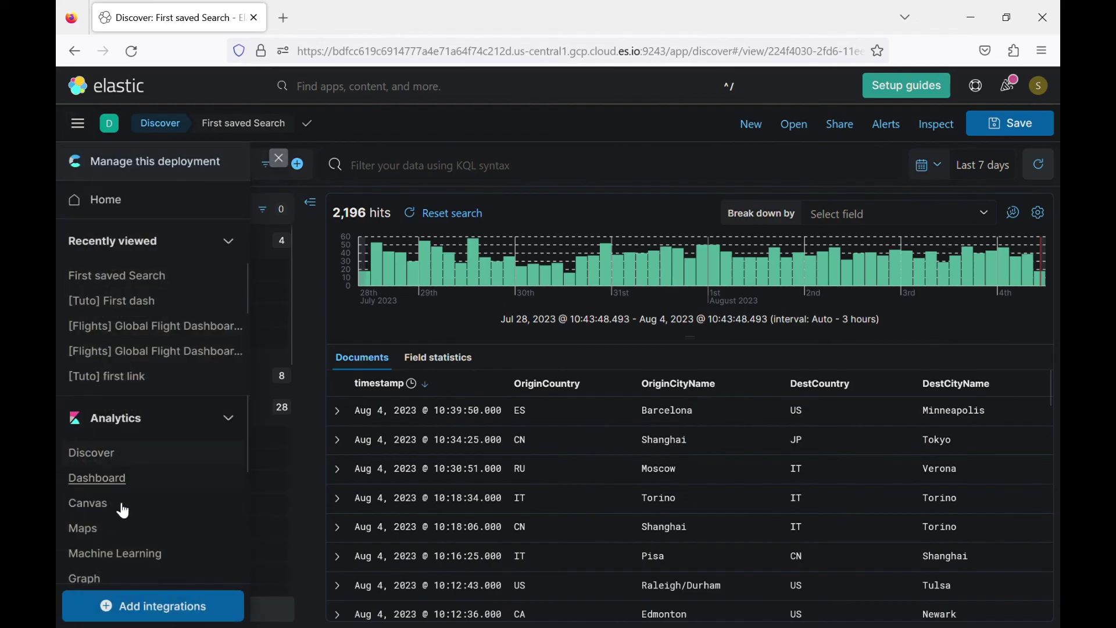
pyautogui.scroll(-2, 124, 559)
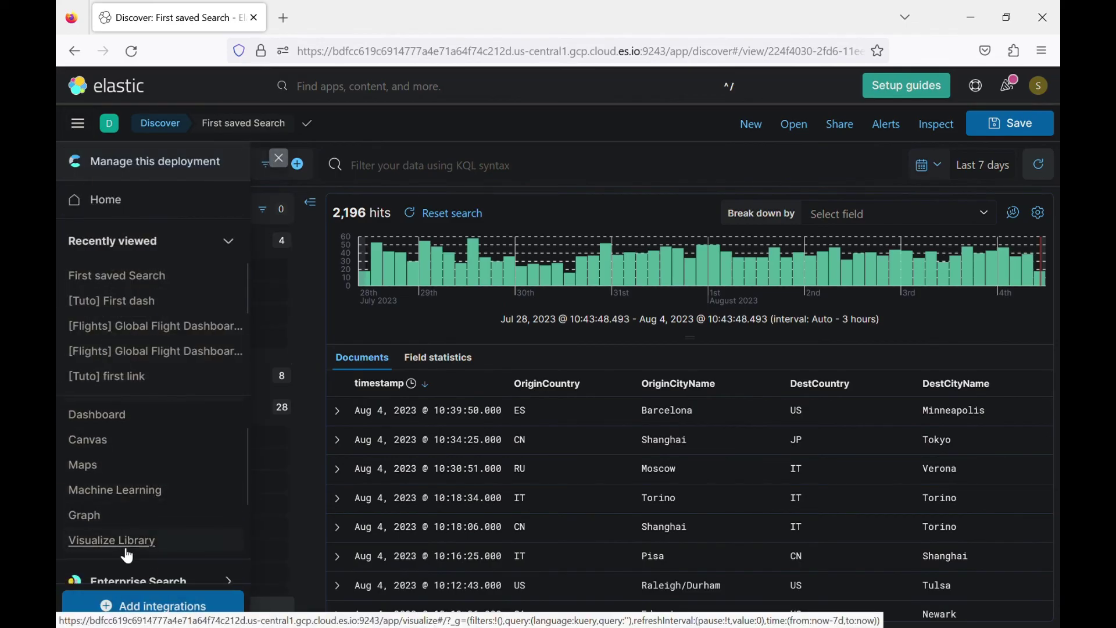
pyautogui.click(120, 546)
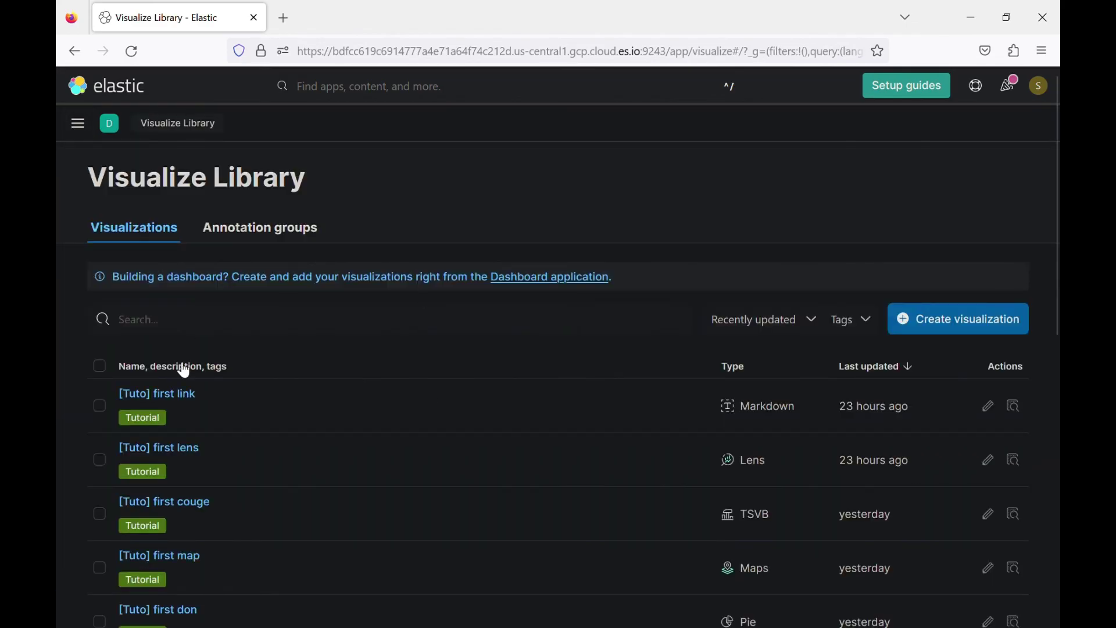
pyautogui.click(956, 325)
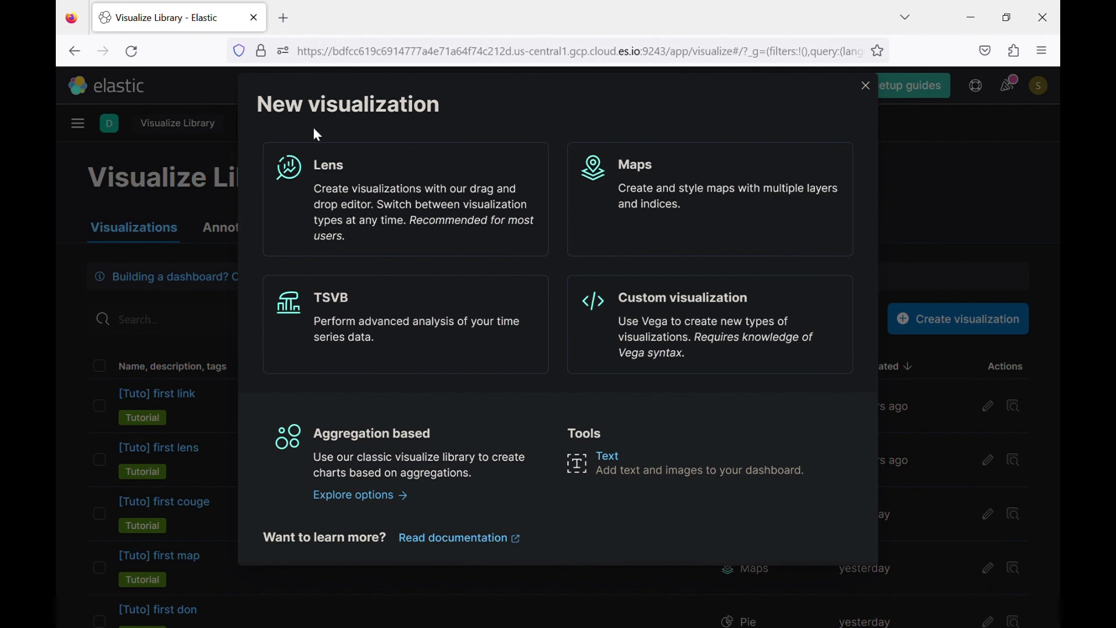
# Leave the visualization chooser and reopen the [Tuto] First dash dashboard with its pie chart and table panels.
pyautogui.click(76, 52)
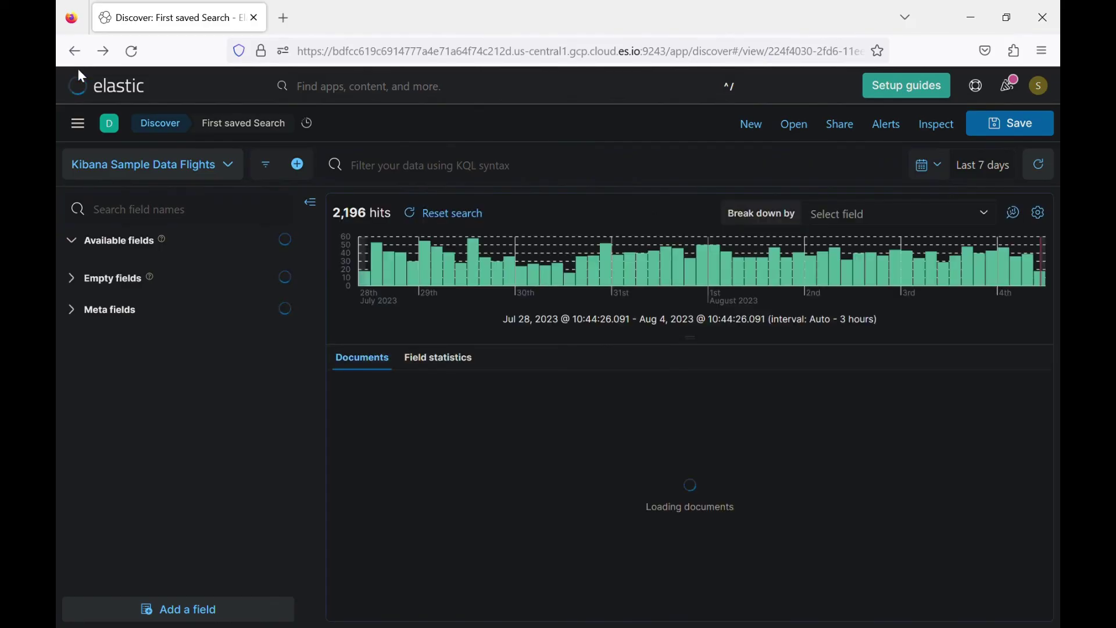
pyautogui.click(86, 121)
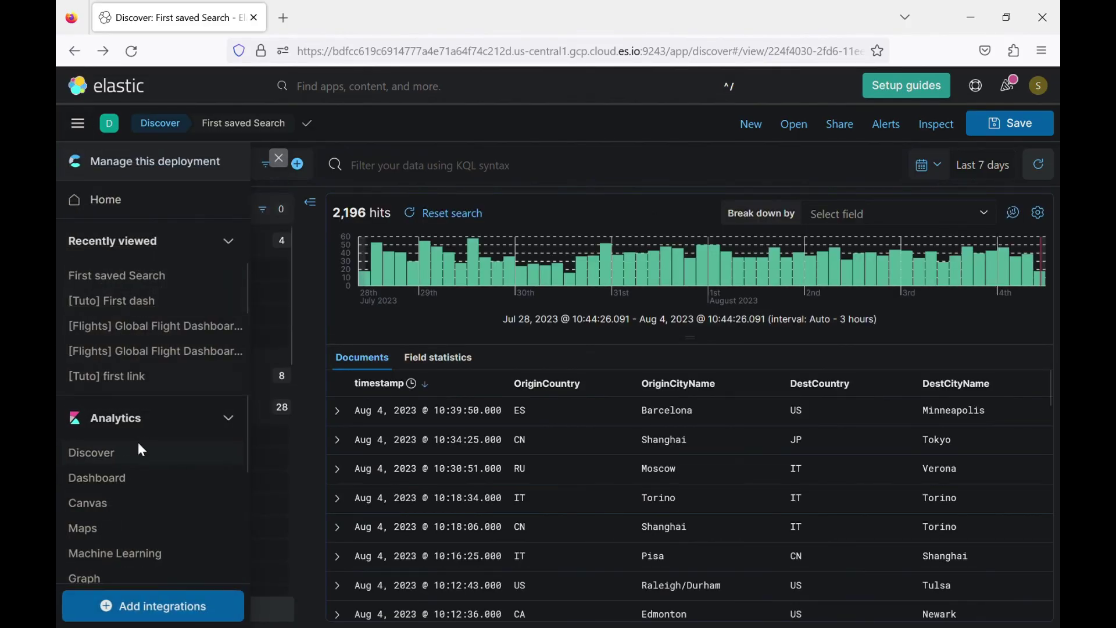
pyautogui.scroll(-2, 142, 459)
pyautogui.scroll(1, 146, 470)
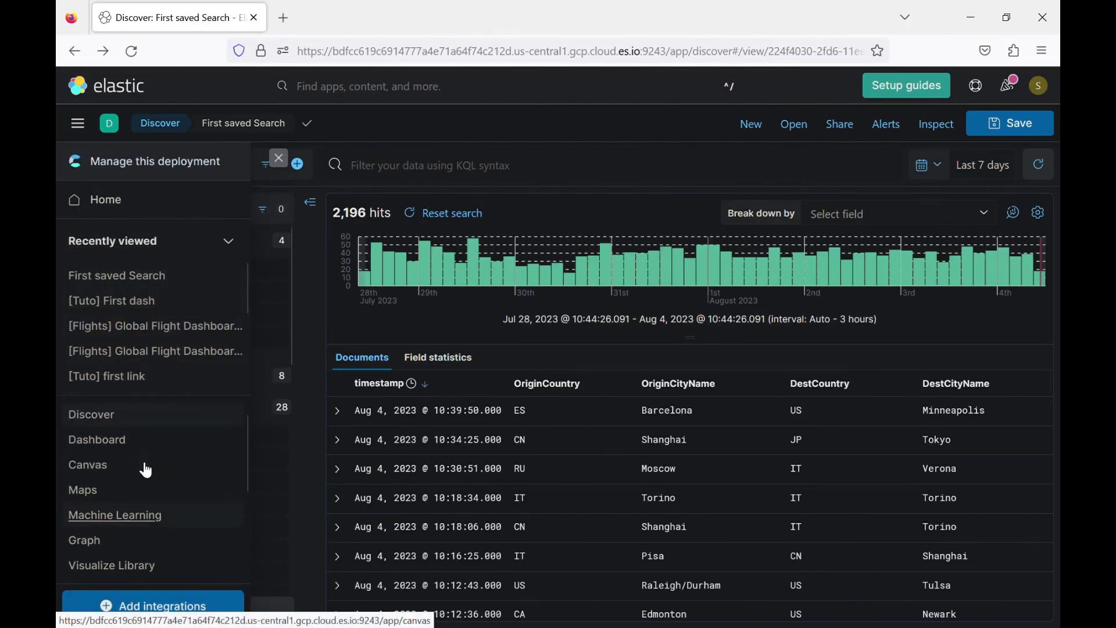
pyautogui.click(119, 440)
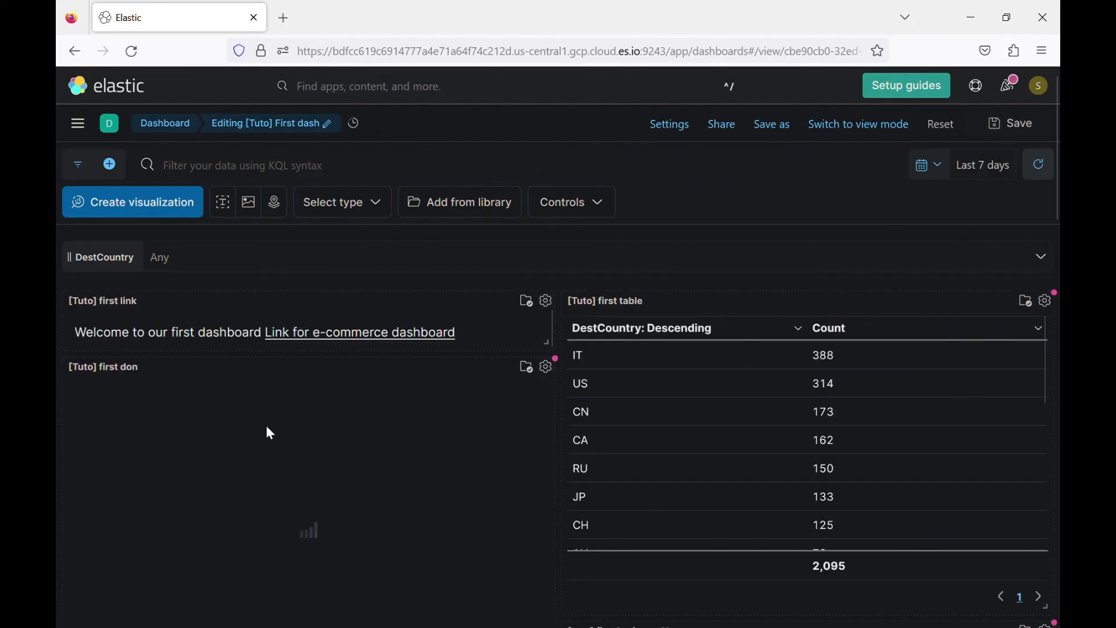
pyautogui.scroll(-2, 268, 430)
pyautogui.scroll(-1, 269, 433)
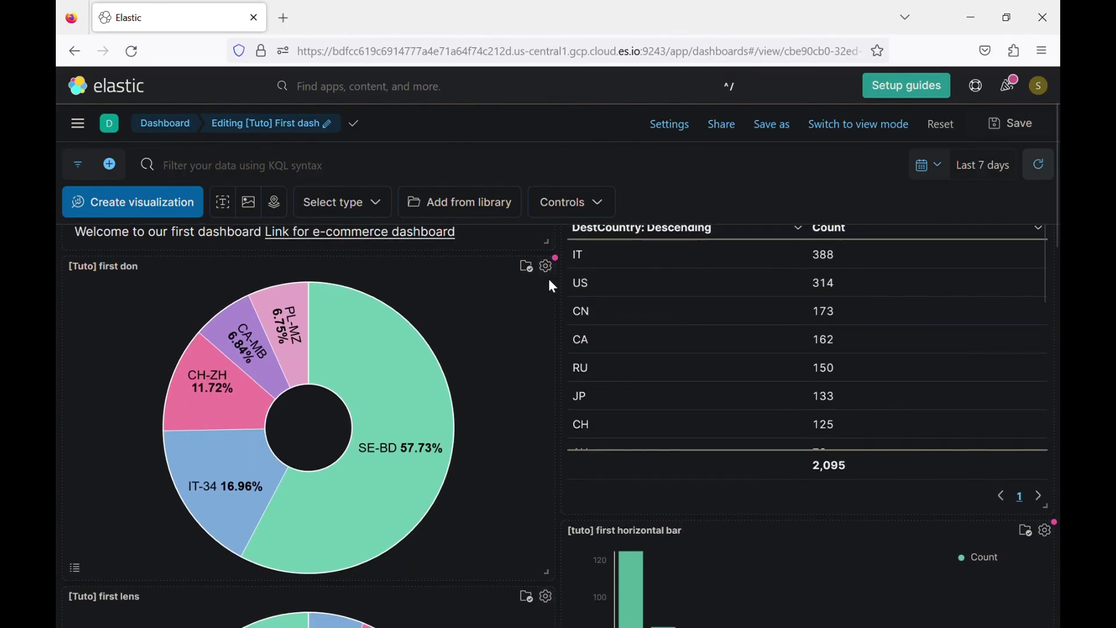